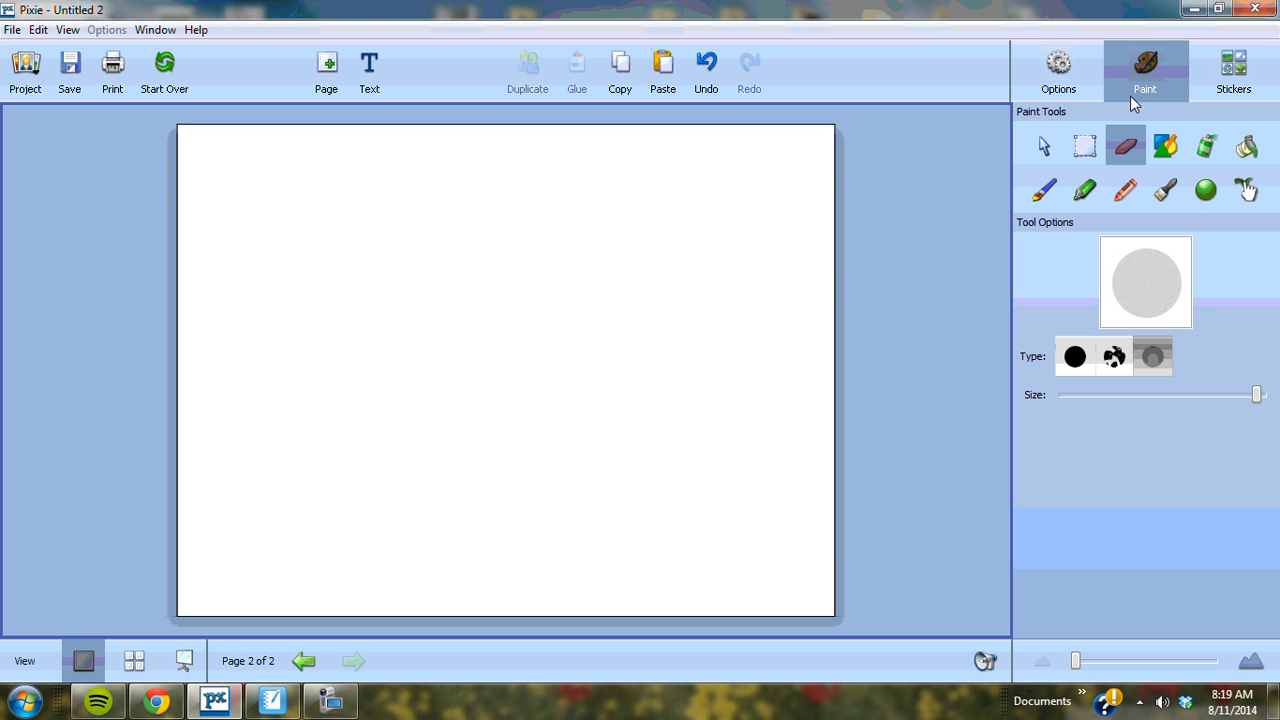
# Step: Spray a winding trail of Bats from the Animals spray set across the blank page
pyautogui.click(1206, 148)
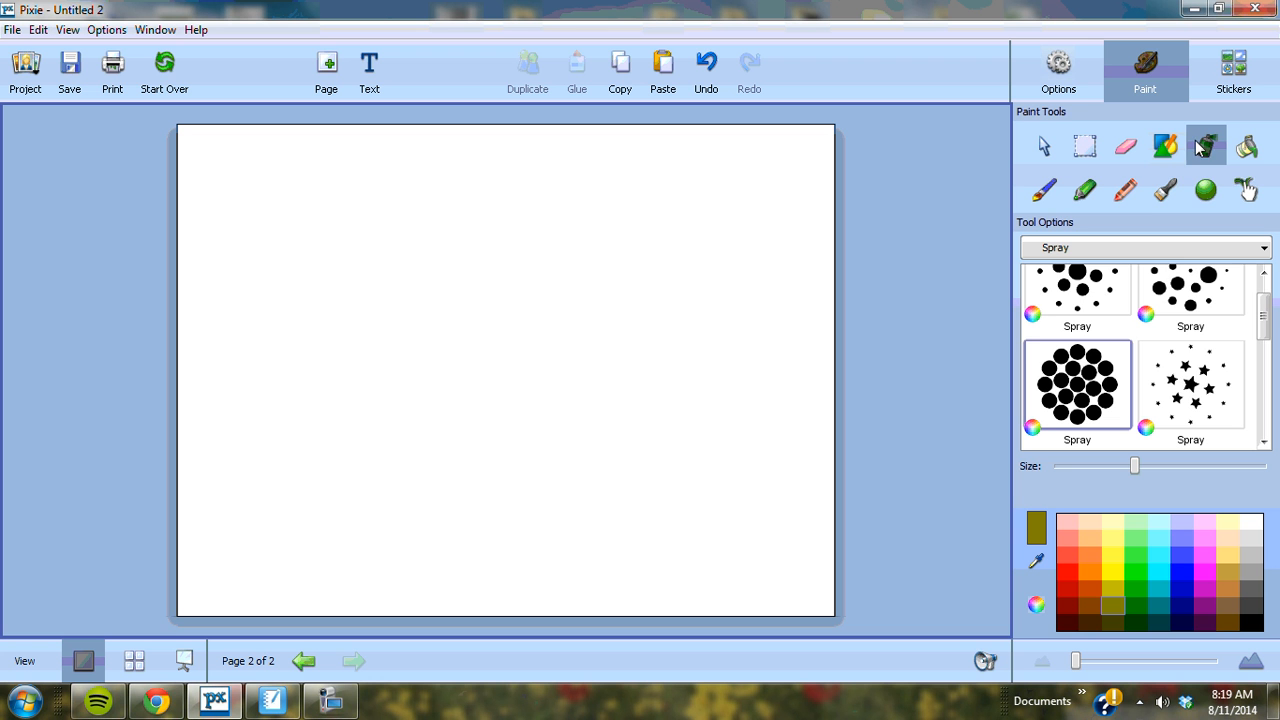
pyautogui.click(1142, 247)
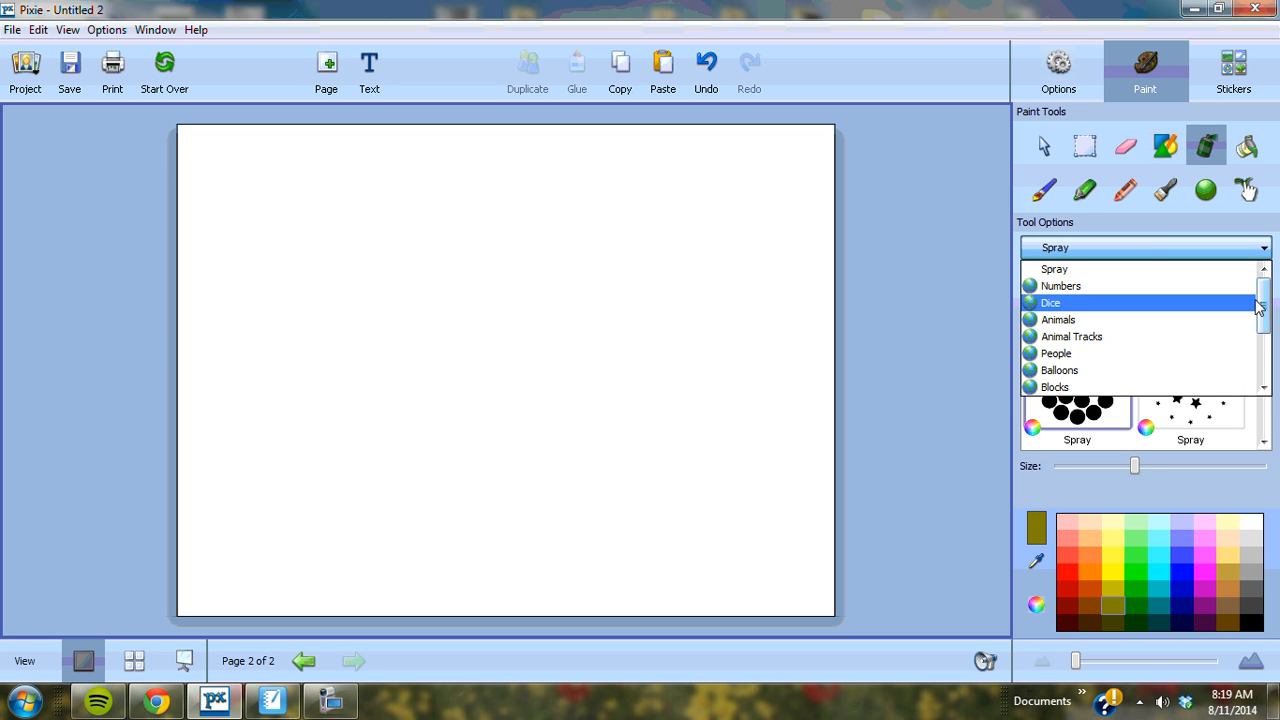
pyautogui.moveTo(1263, 300)
pyautogui.mouseDown()
pyautogui.moveTo(1263, 362)
pyautogui.moveTo(1270, 272)
pyautogui.mouseUp()
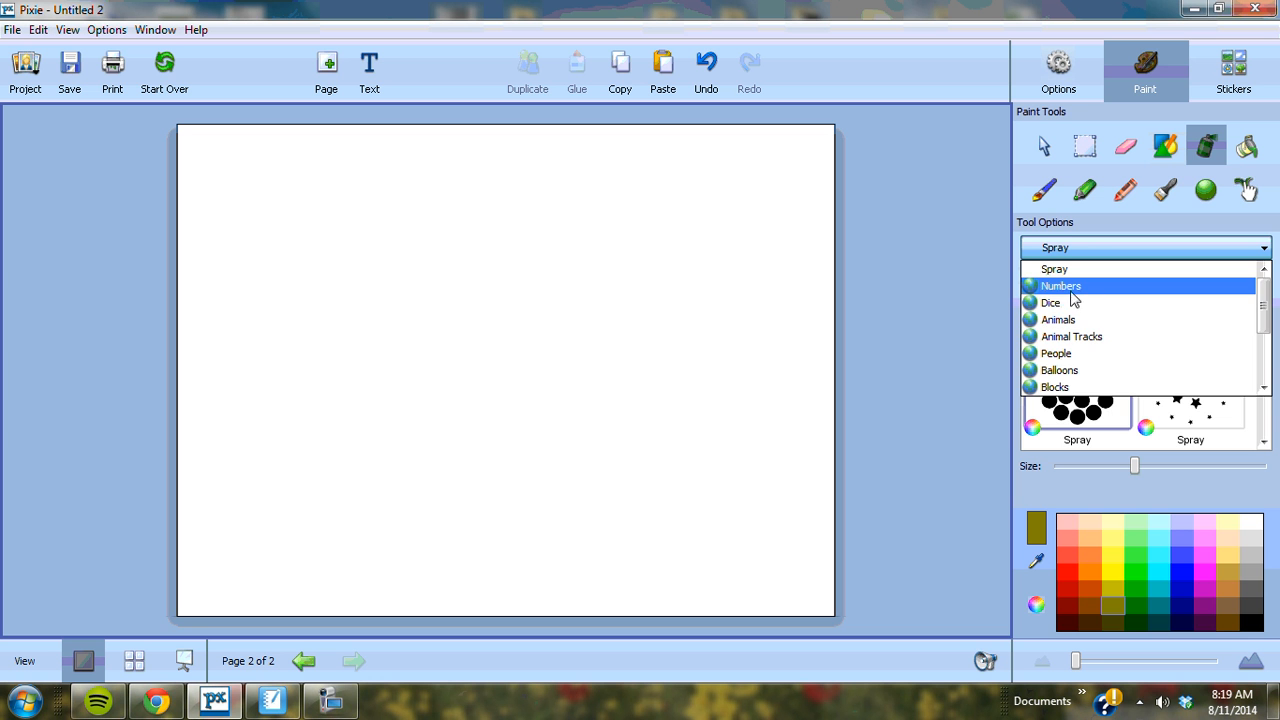
pyautogui.click(1080, 320)
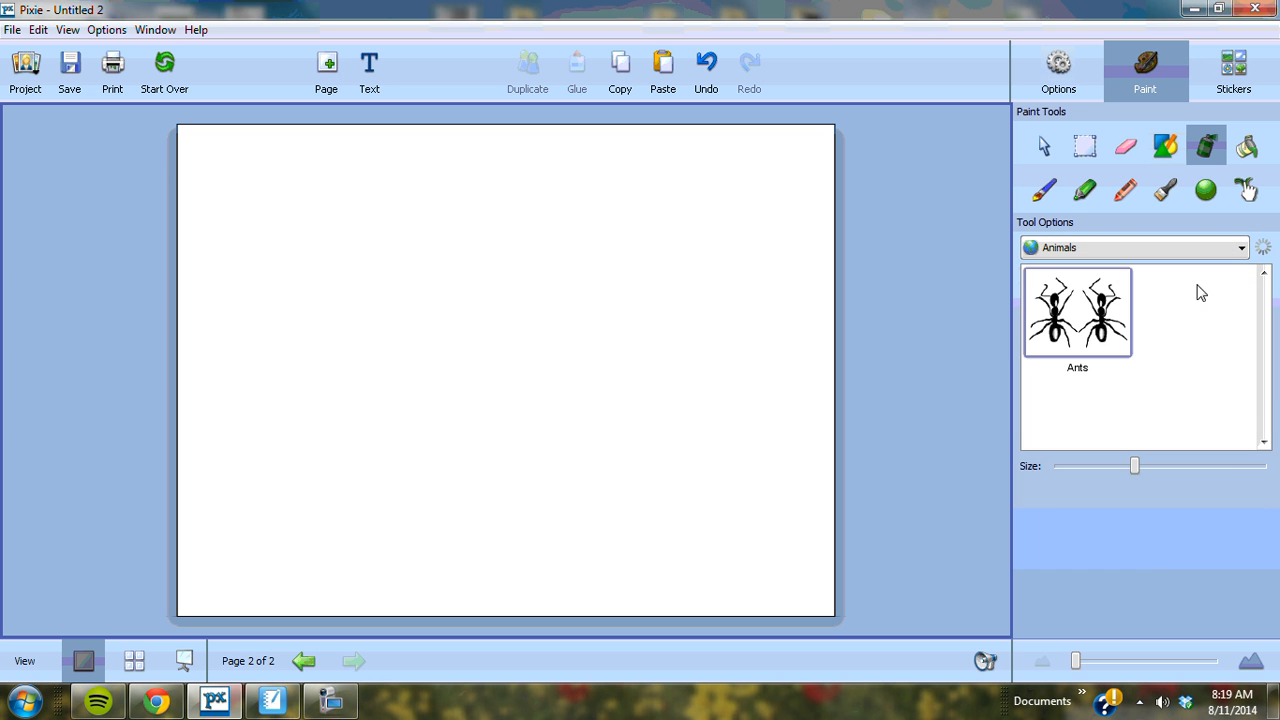
pyautogui.moveTo(1266, 300)
pyautogui.mouseDown()
pyautogui.moveTo(1268, 395)
pyautogui.moveTo(1267, 296)
pyautogui.mouseUp()
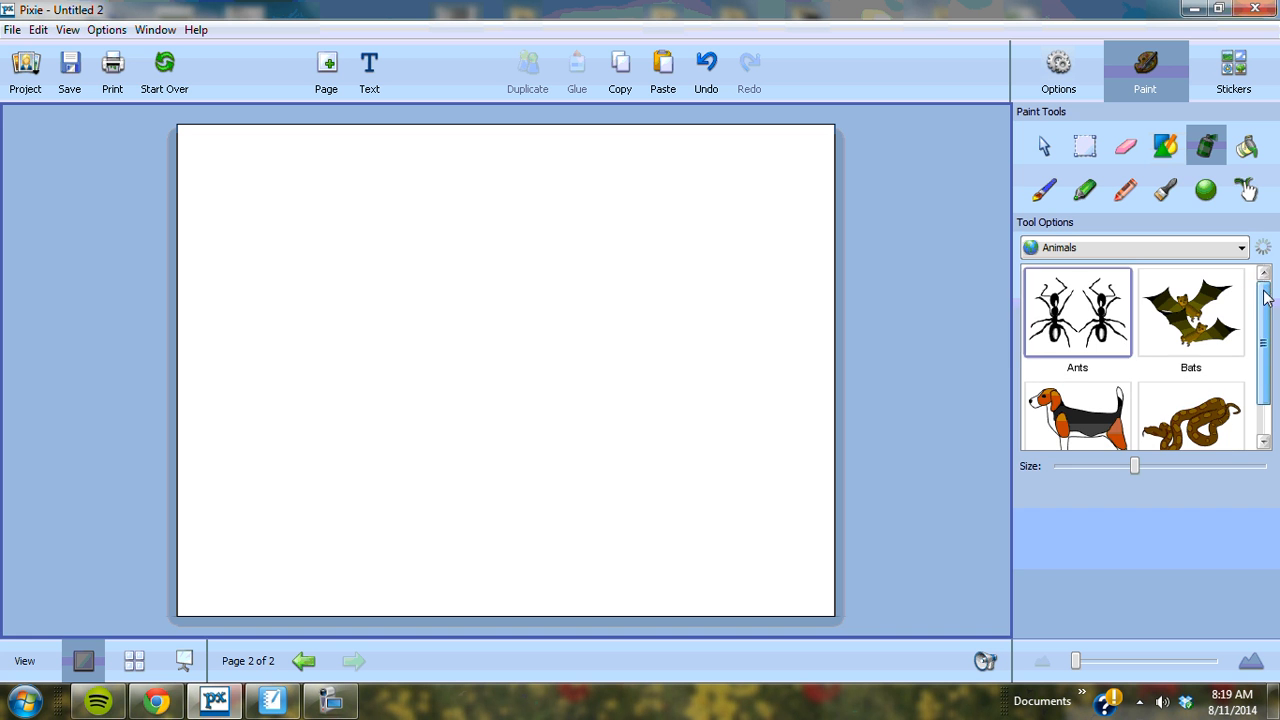
pyautogui.click(1192, 316)
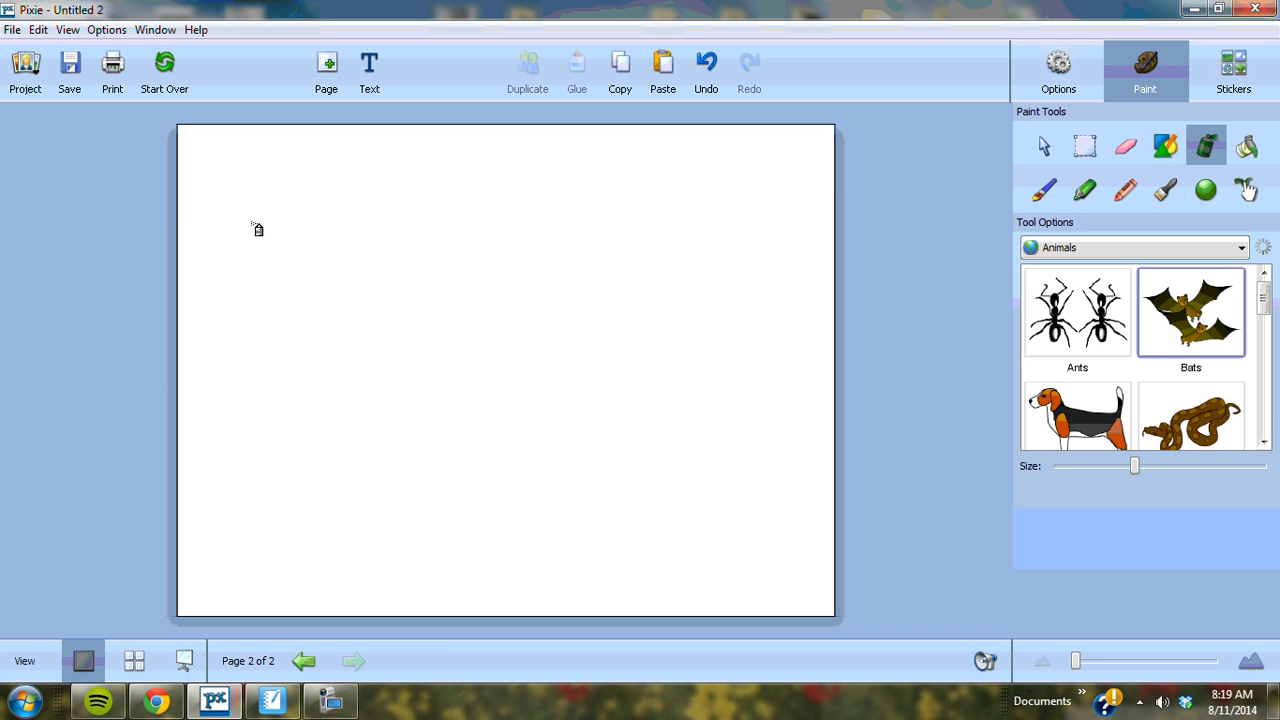
pyautogui.moveTo(258, 230)
pyautogui.mouseDown()
pyautogui.moveTo(551, 234)
pyautogui.moveTo(726, 331)
pyautogui.moveTo(360, 354)
pyautogui.moveTo(704, 437)
pyautogui.moveTo(349, 474)
pyautogui.moveTo(780, 551)
pyautogui.mouseUp()
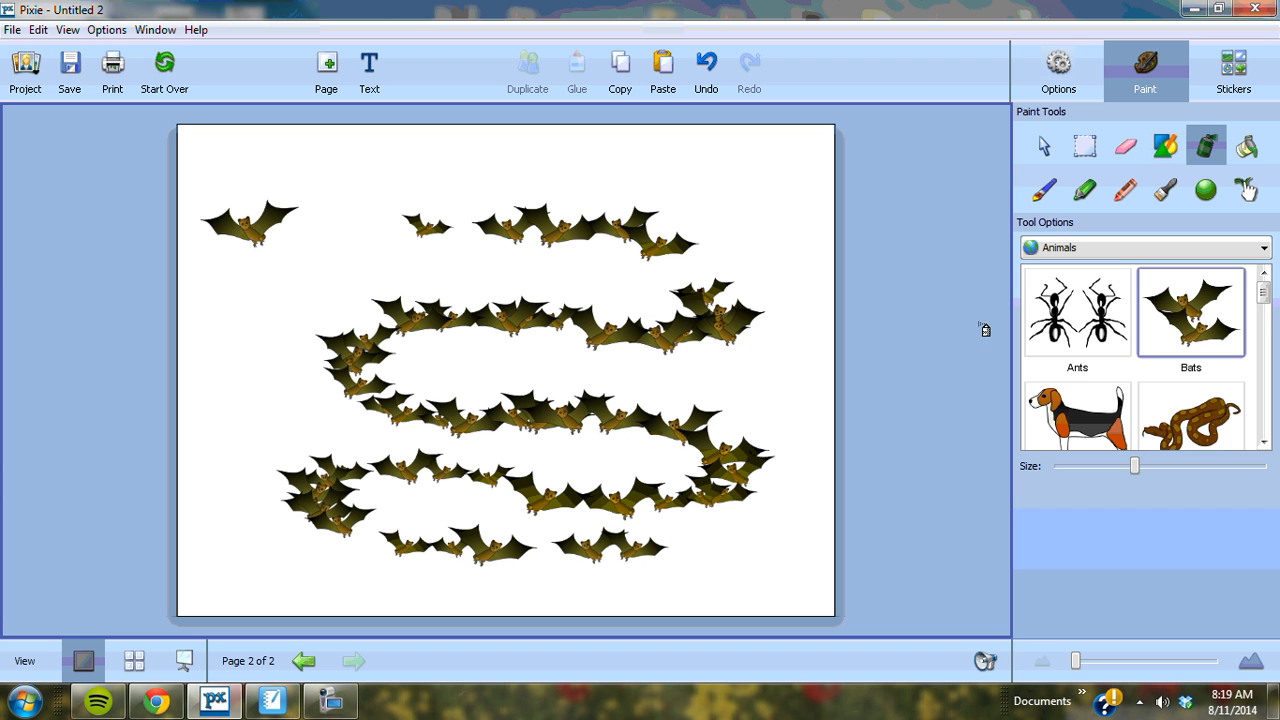
# Step: Spray Sailboats from the Transportation spray set across the page over the bats
pyautogui.click(1258, 250)
pyautogui.moveTo(1263, 302); pyautogui.dragTo(1263, 350)
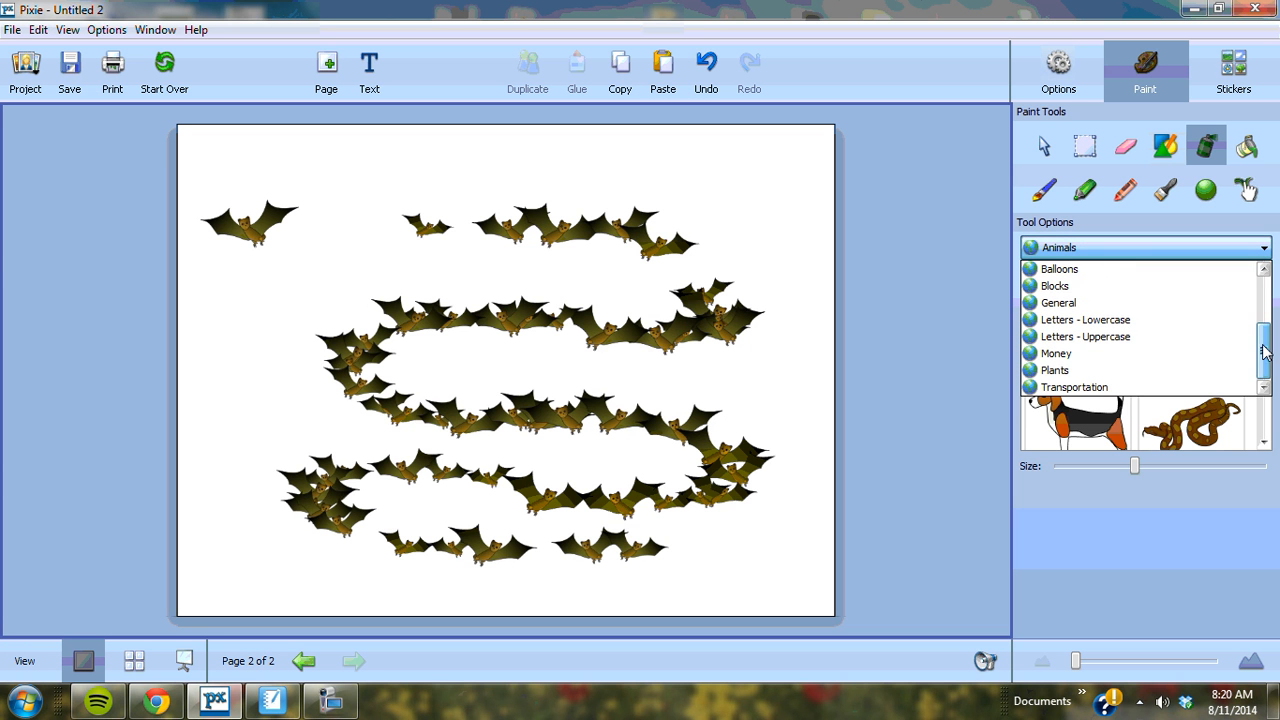
pyautogui.click(1090, 388)
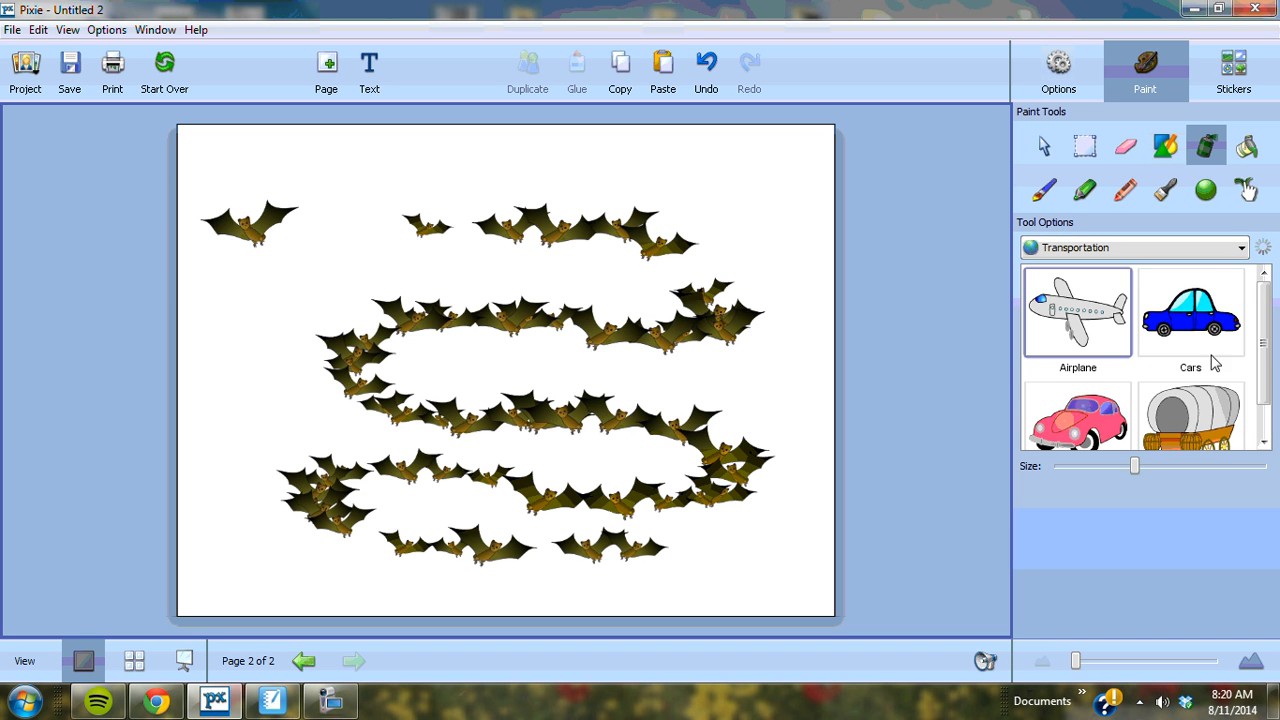
pyautogui.moveTo(1261, 333); pyautogui.dragTo(1262, 397)
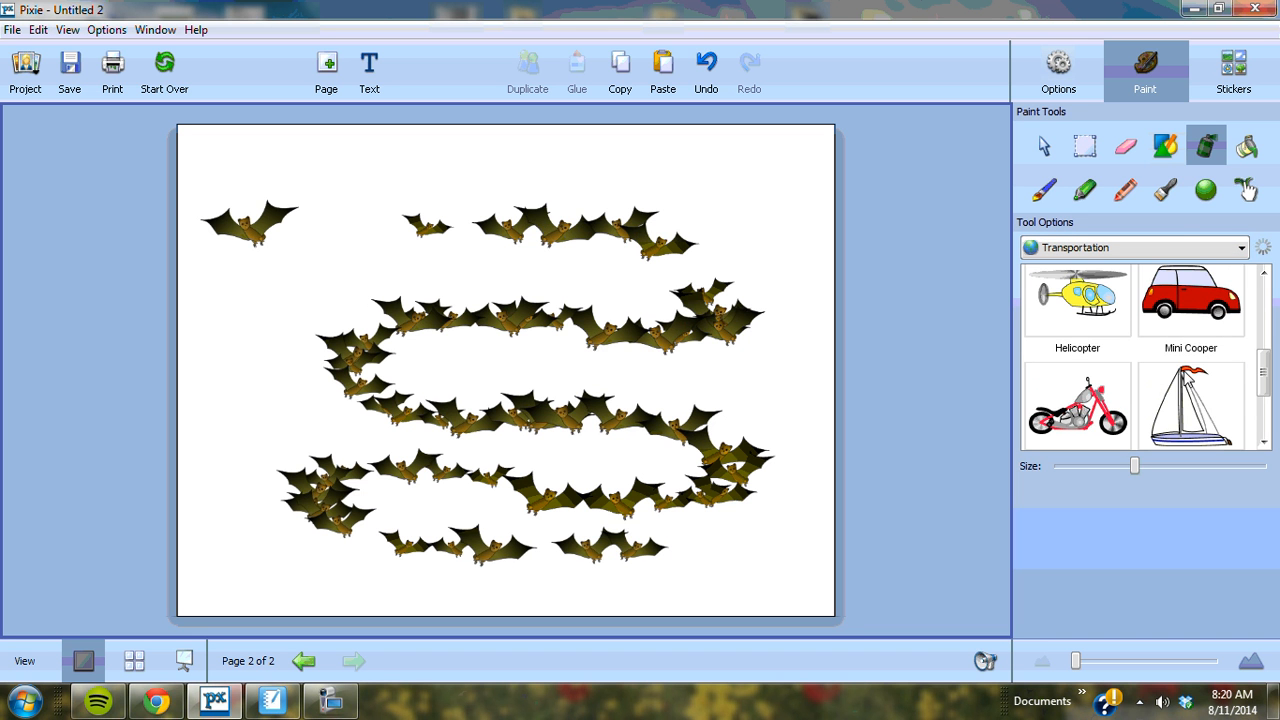
pyautogui.click(1191, 402)
pyautogui.moveTo(307, 347)
pyautogui.mouseDown()
pyautogui.moveTo(613, 368)
pyautogui.moveTo(391, 371)
pyautogui.moveTo(575, 503)
pyautogui.moveTo(700, 460)
pyautogui.mouseUp()
# Step: Undo the sailboat and bat sprays to clear the page
pyautogui.click(707, 64)
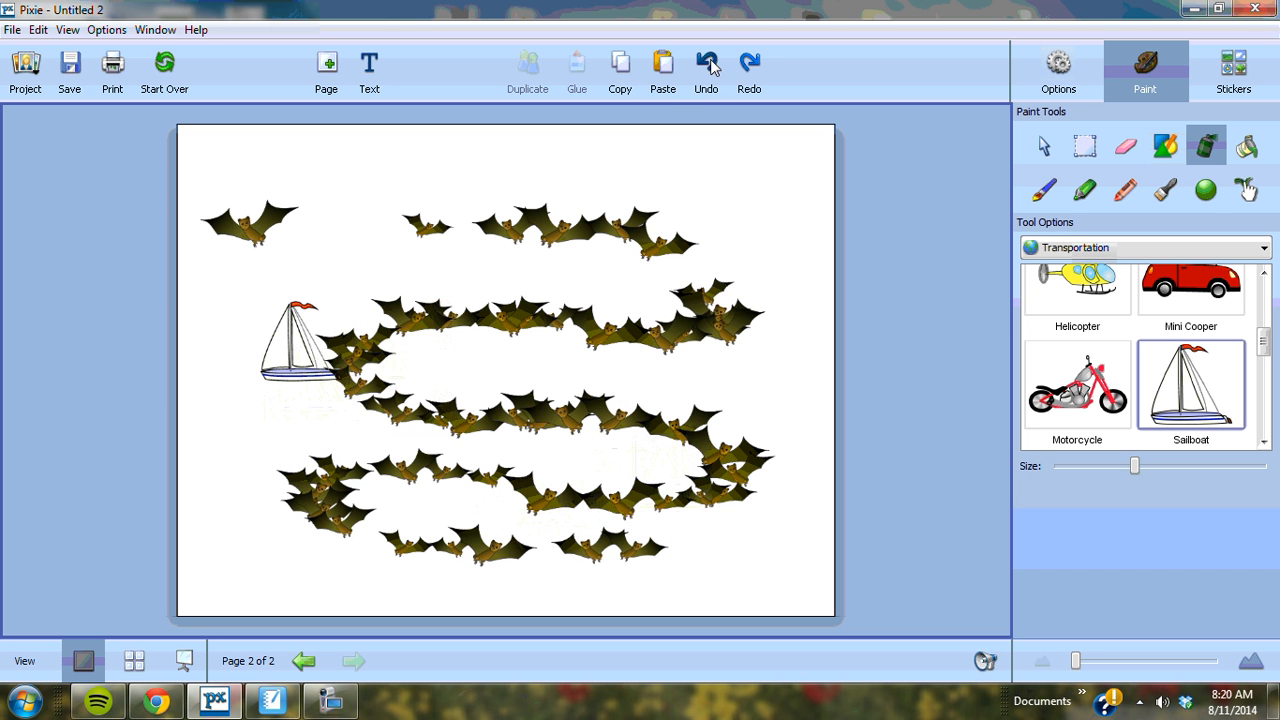
pyautogui.click(707, 64)
pyautogui.click(707, 64)
pyautogui.click(707, 64)
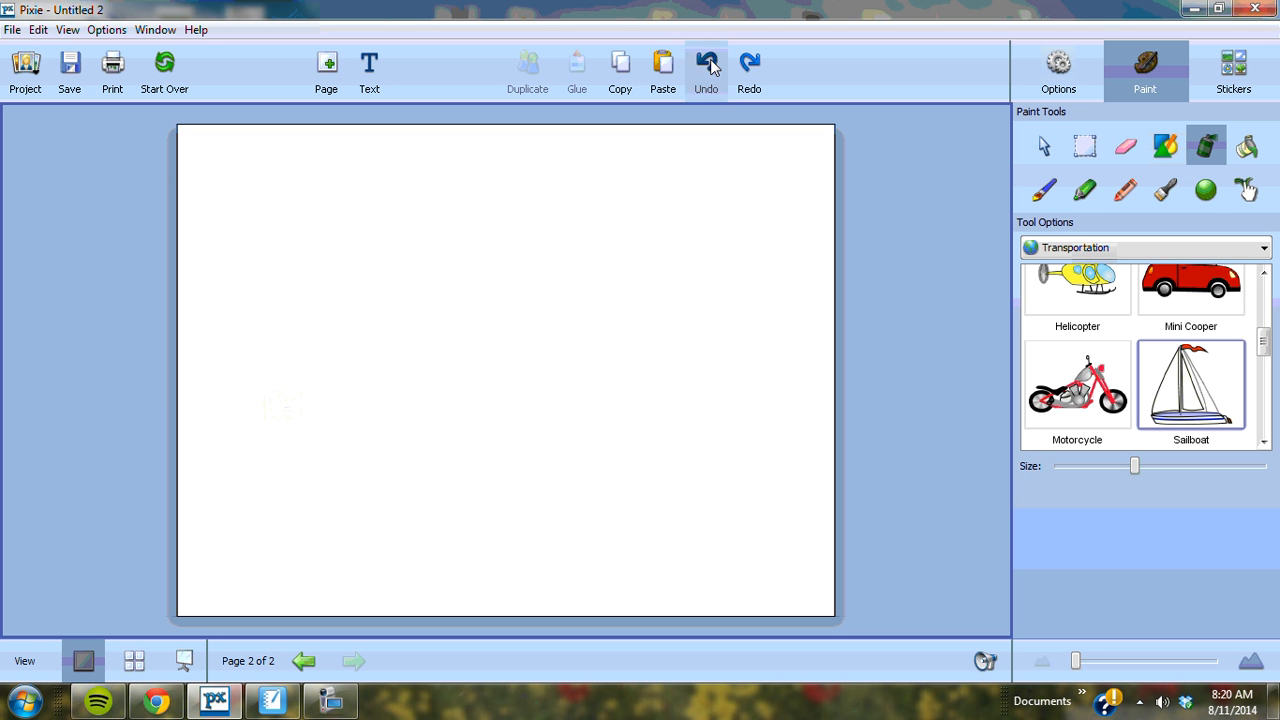
pyautogui.click(1137, 248)
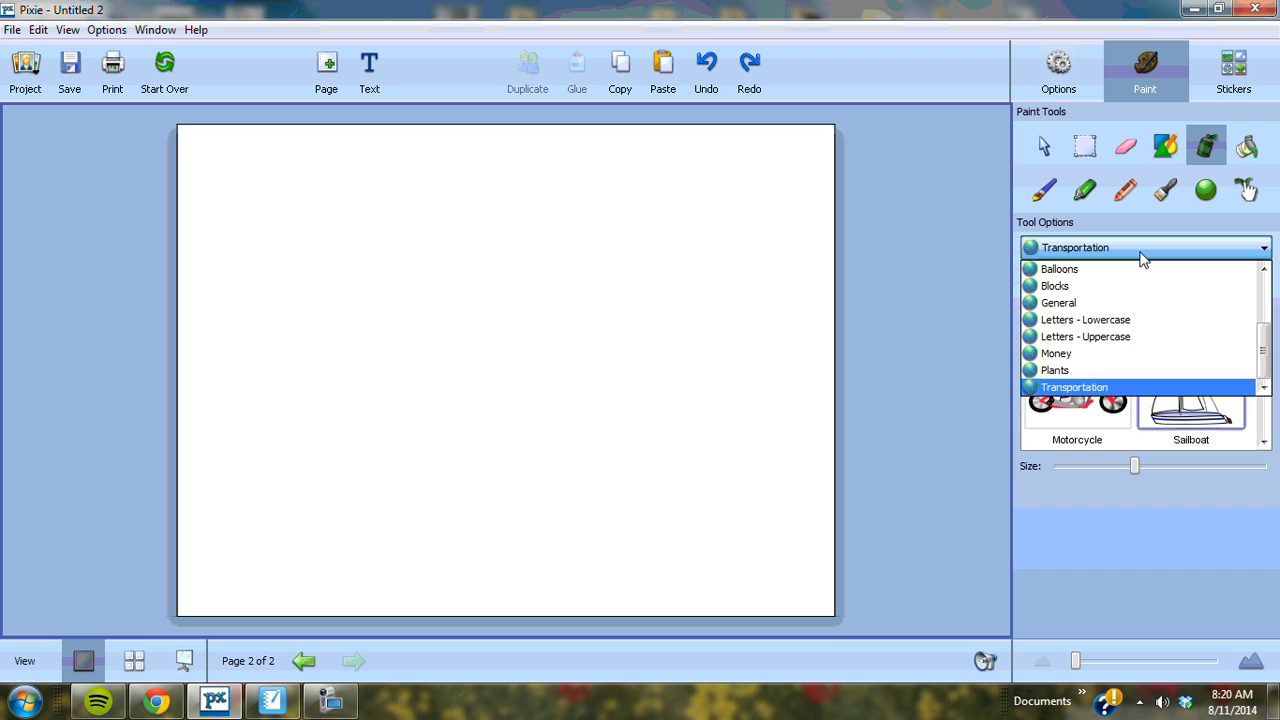
pyautogui.click(1267, 287)
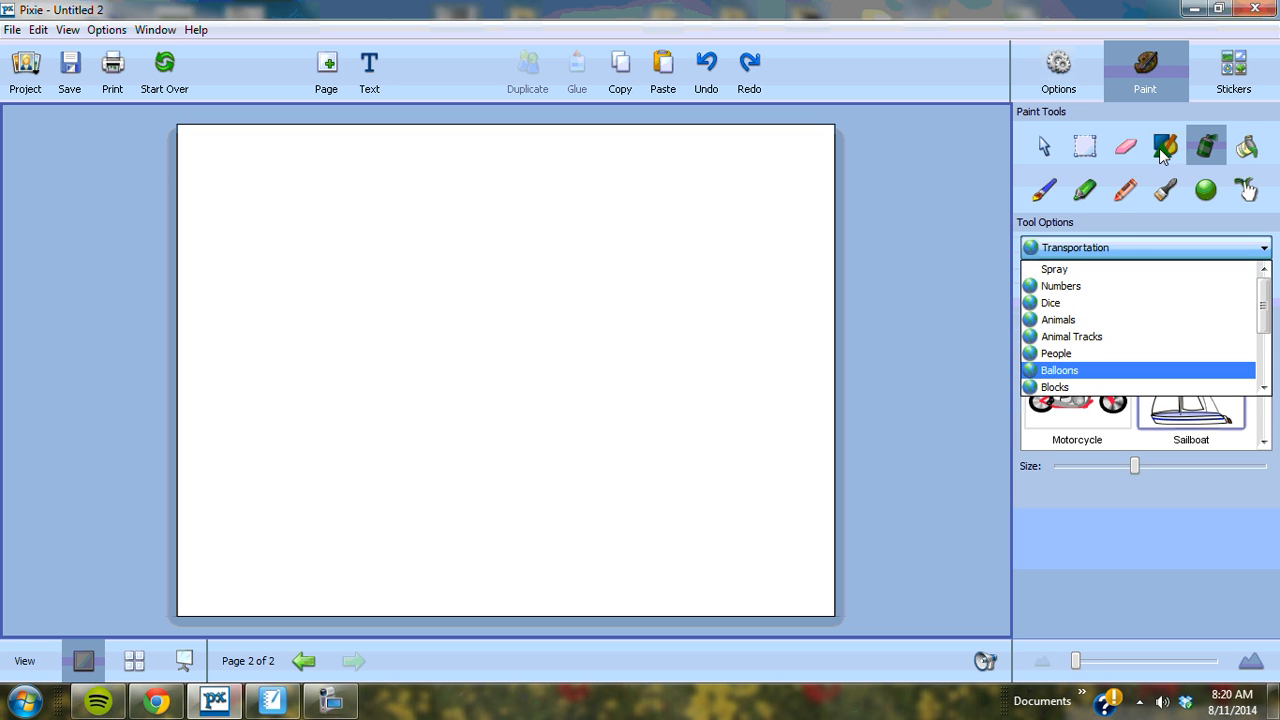
pyautogui.click(1246, 150)
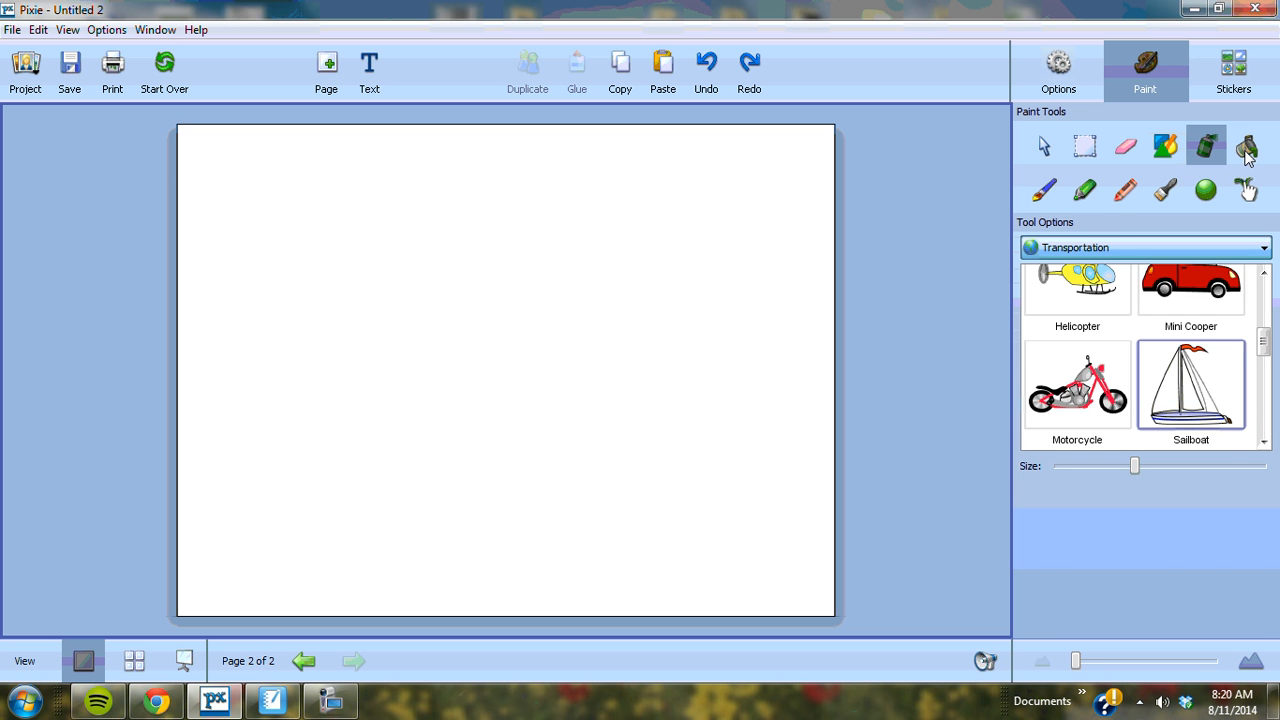
# Step: Fill the whole page with the snowflake-like texture in dark teal using the paint can
pyautogui.click(1246, 150)
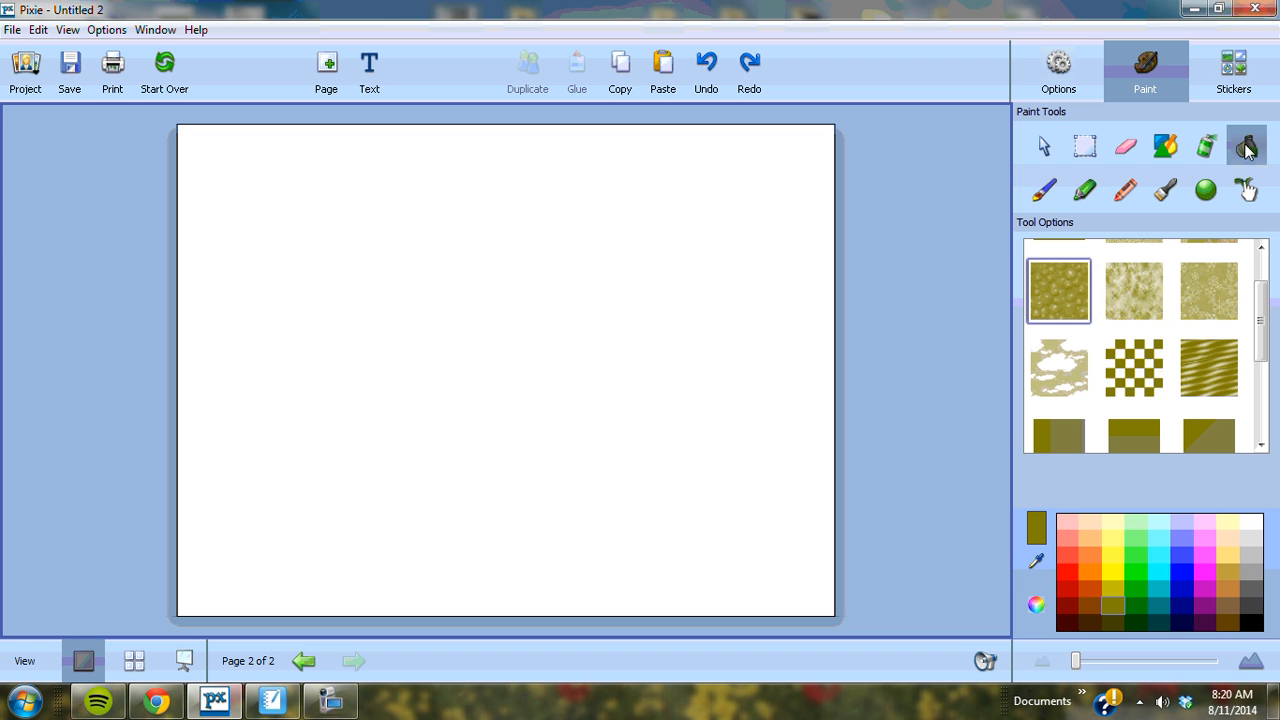
pyautogui.moveTo(1261, 313); pyautogui.dragTo(1262, 250)
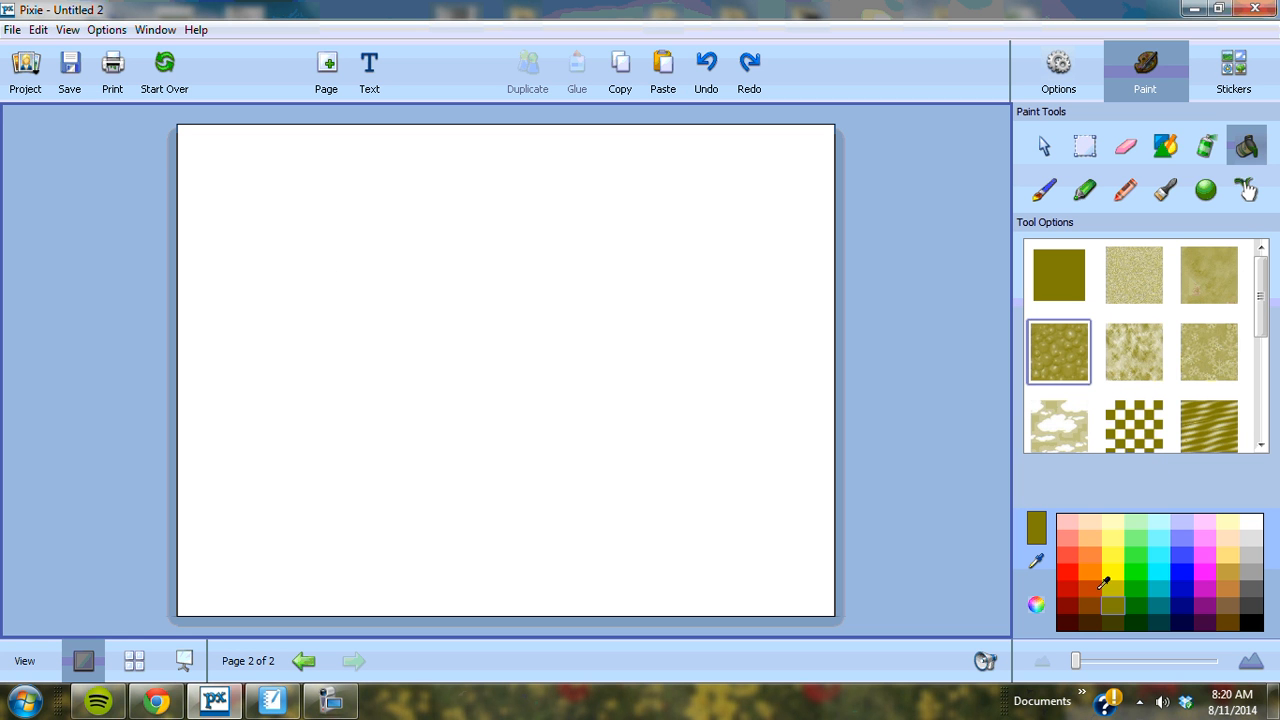
pyautogui.click(1252, 621)
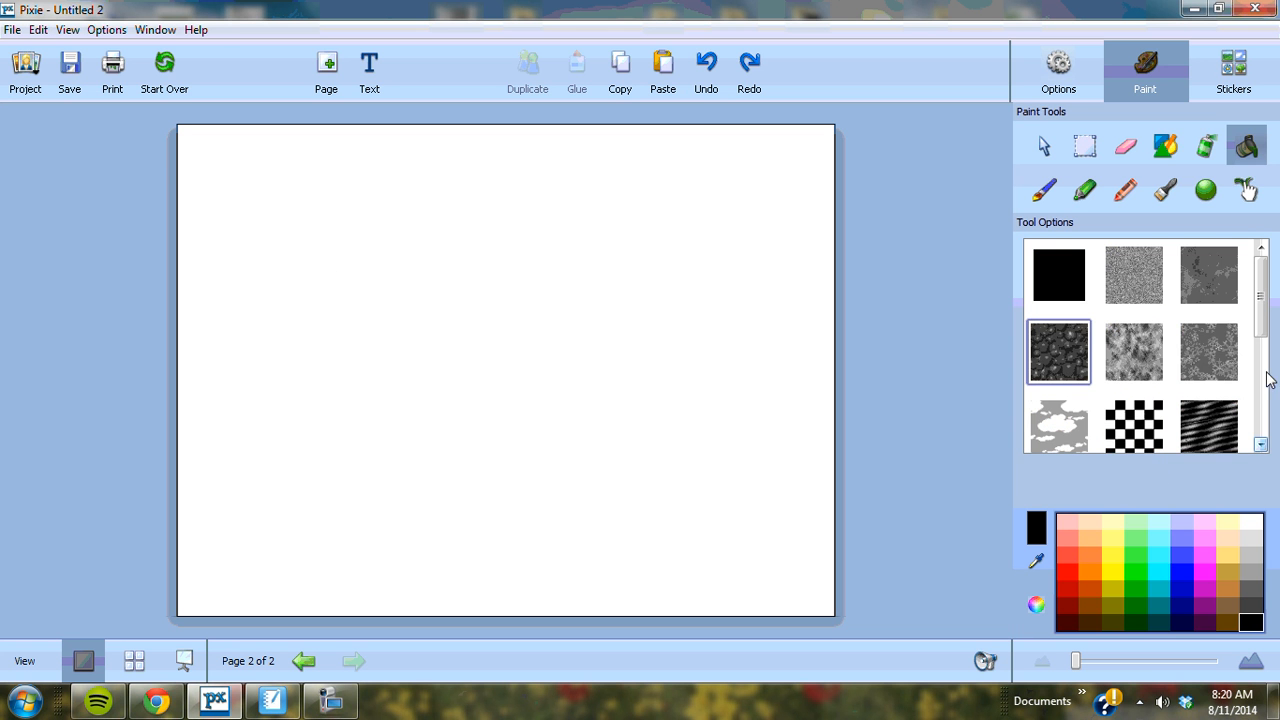
pyautogui.moveTo(1264, 300); pyautogui.dragTo(1266, 330)
pyautogui.click(1228, 260)
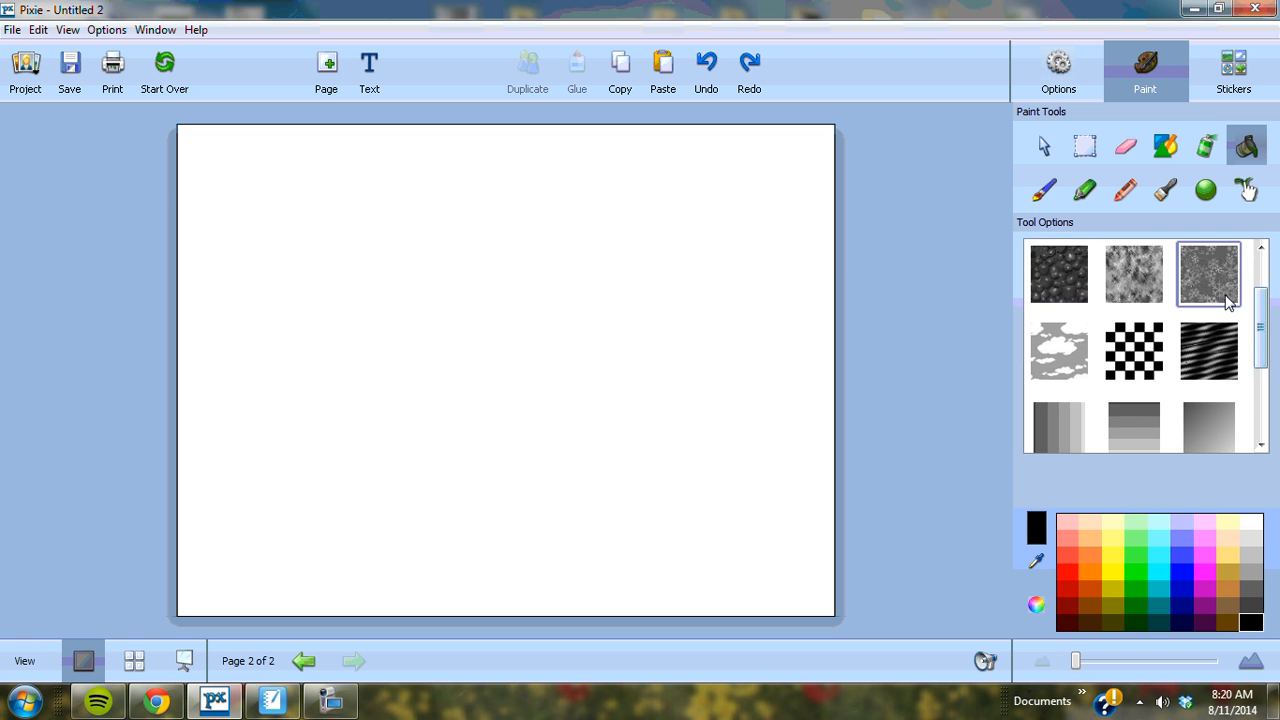
pyautogui.click(1145, 550)
pyautogui.click(1163, 552)
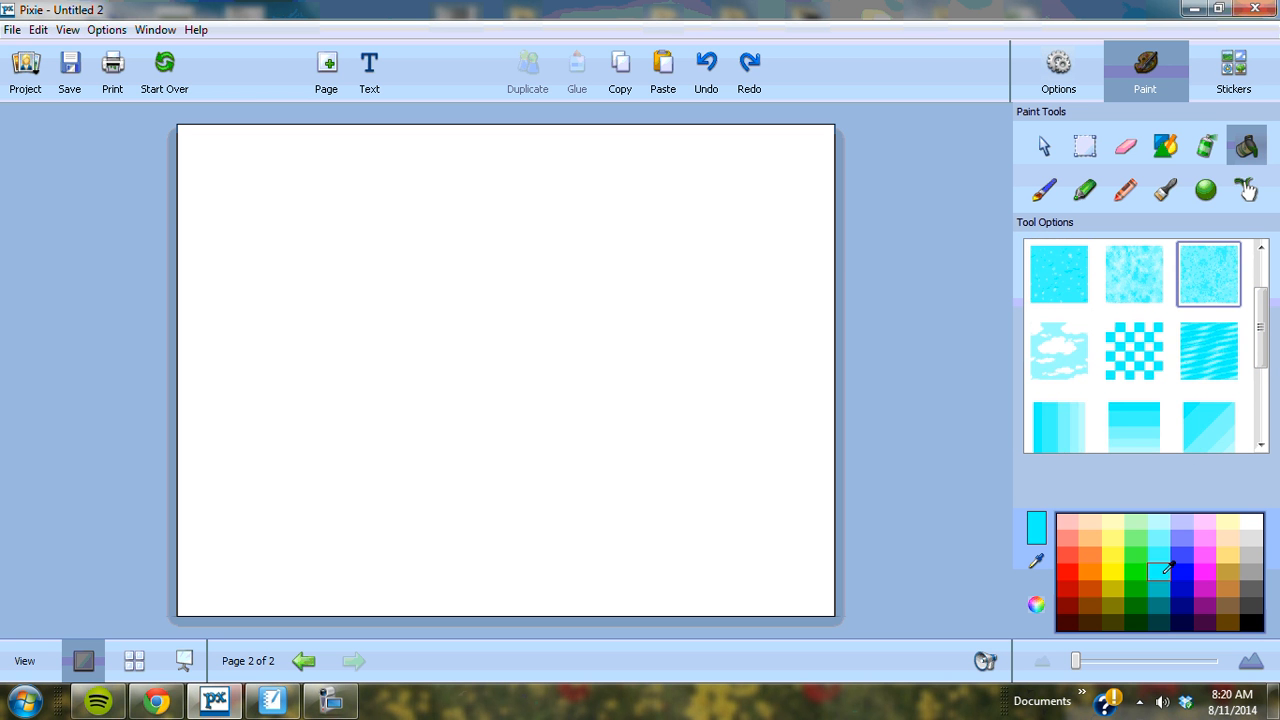
pyautogui.click(1163, 604)
pyautogui.click(1162, 621)
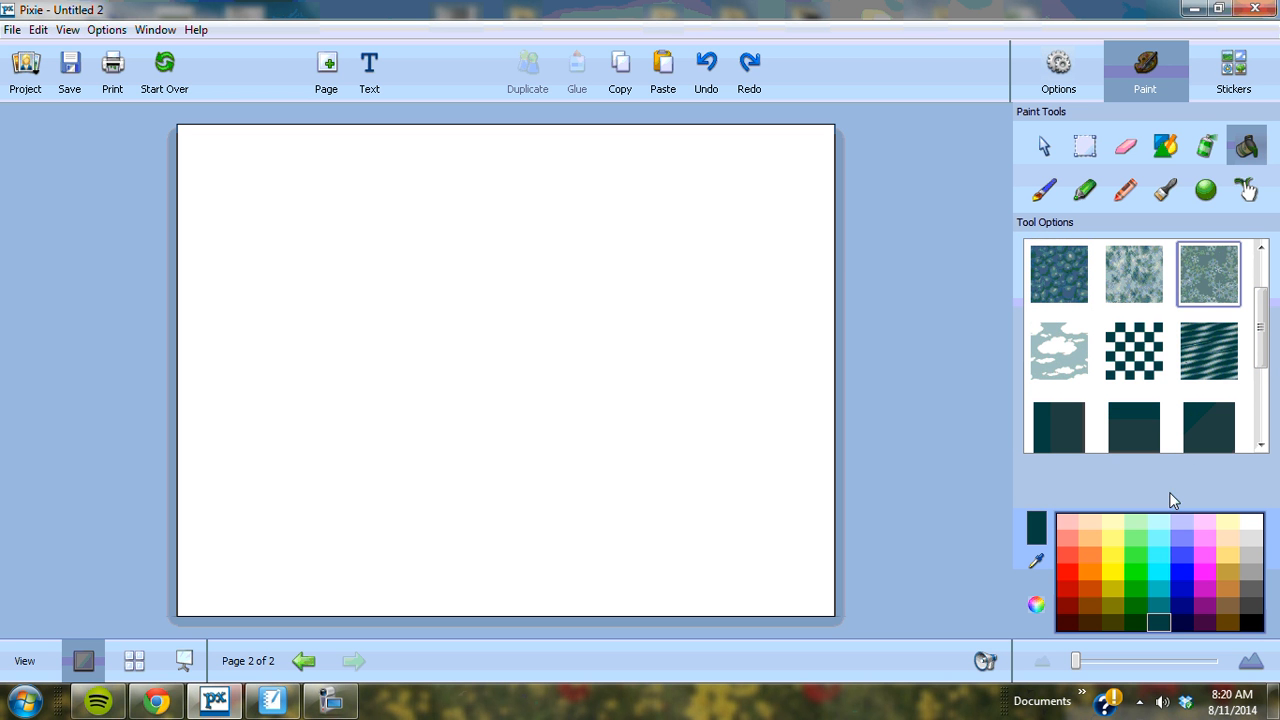
pyautogui.click(788, 328)
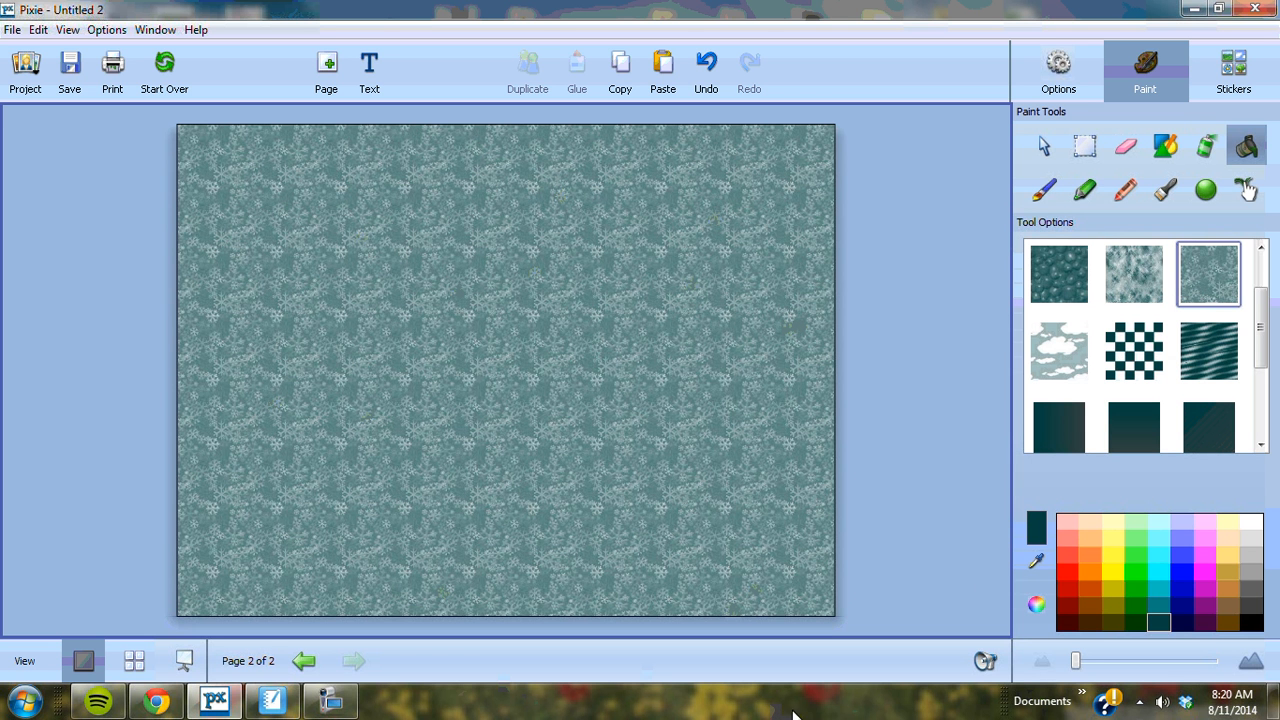
# Step: Refill the page with the cloud pattern and fill one cloud and the sky area with the circular rainbow gradient
pyautogui.click(1060, 352)
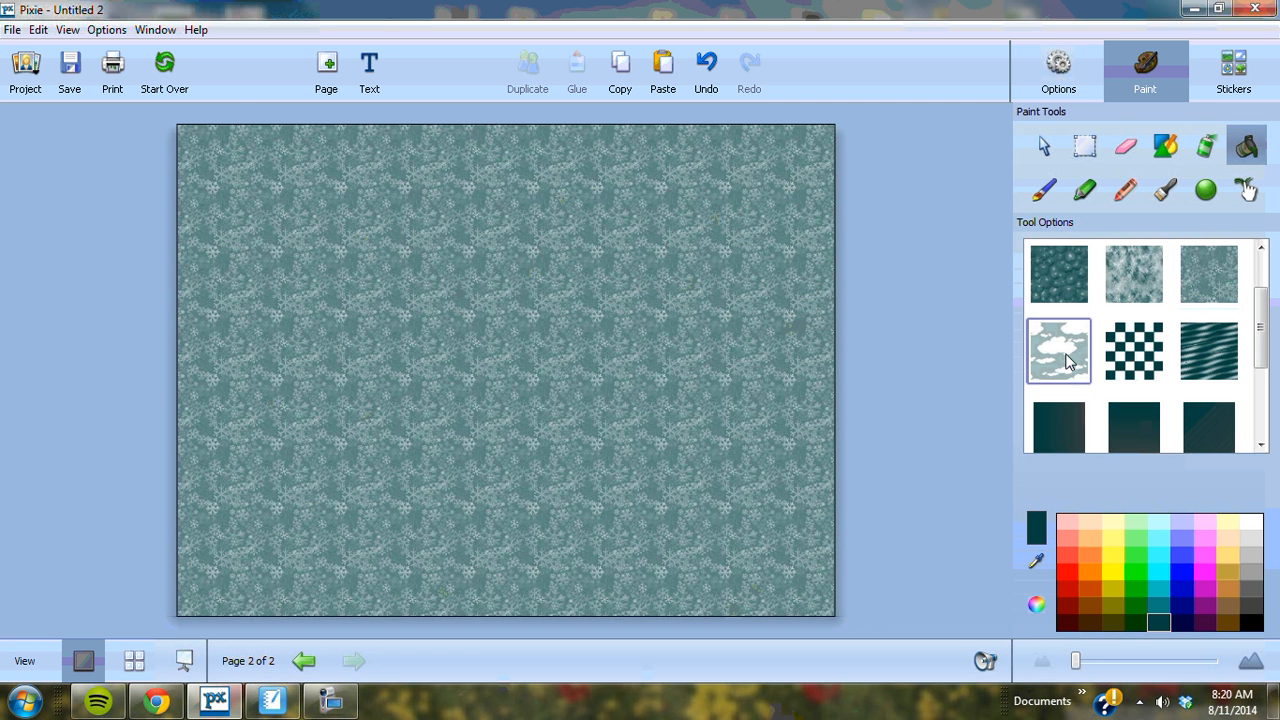
pyautogui.click(906, 406)
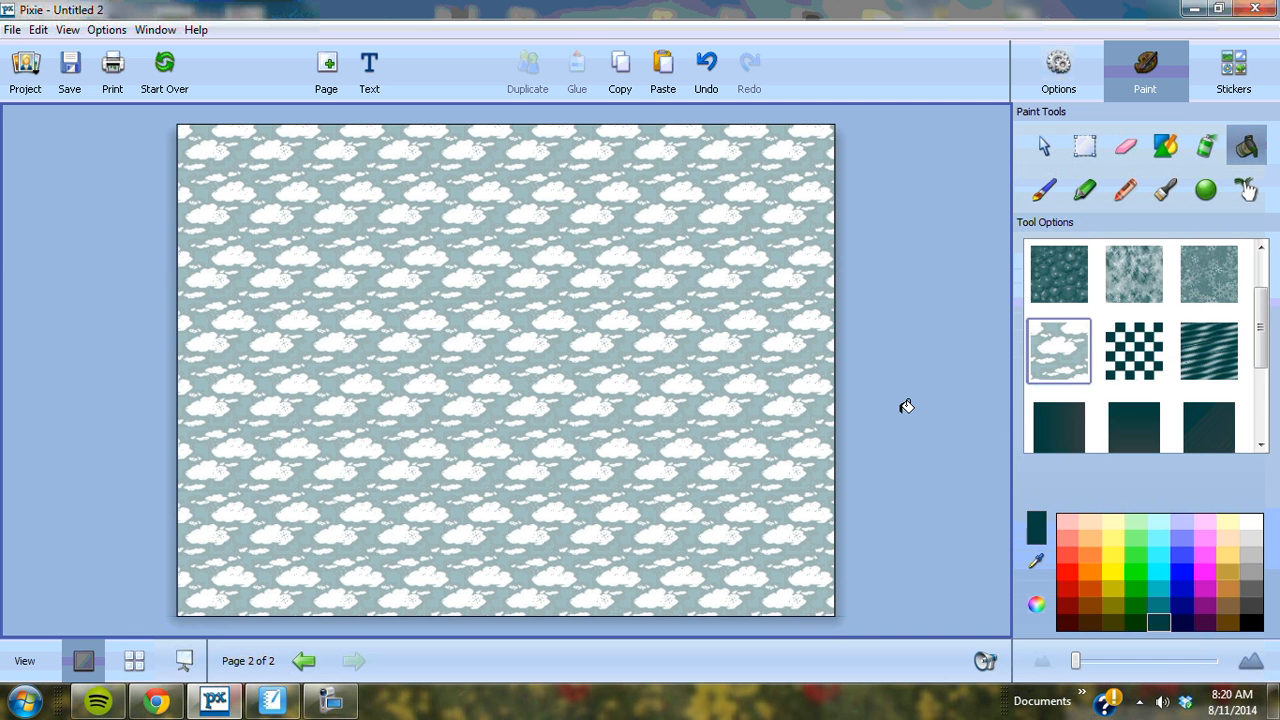
pyautogui.scroll(-3, 1260, 330)
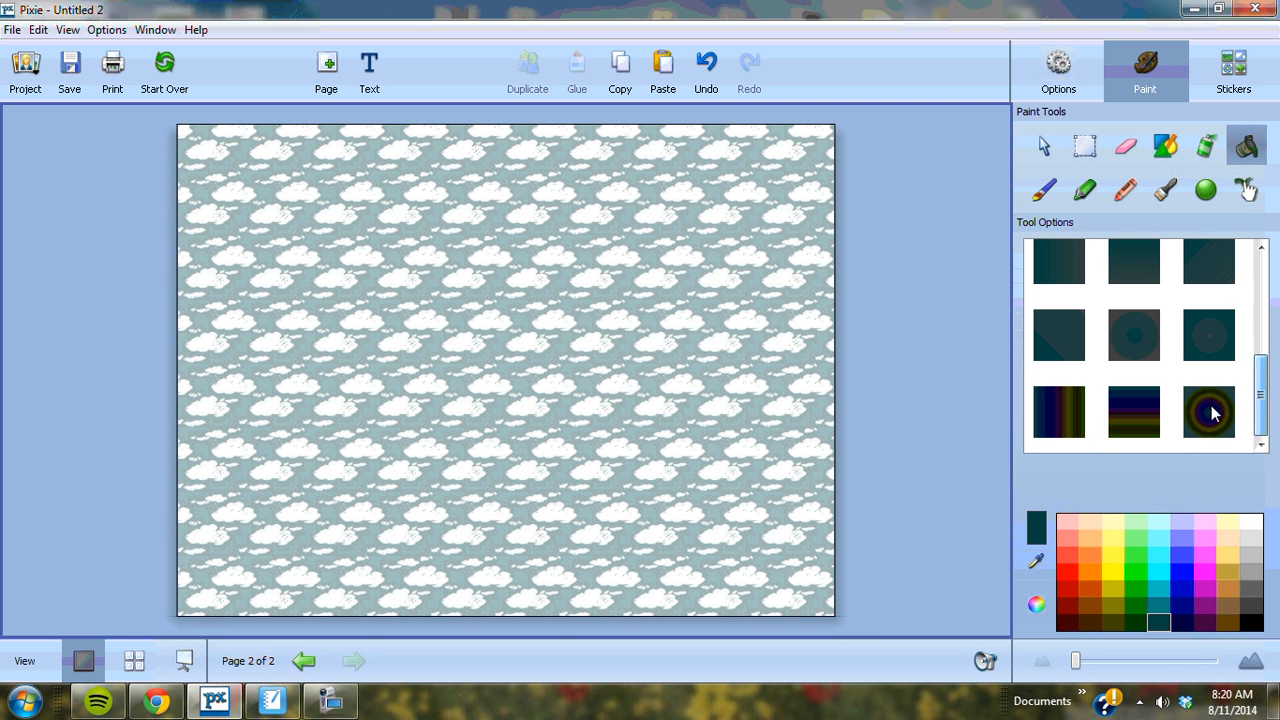
pyautogui.click(1209, 409)
pyautogui.click(462, 272)
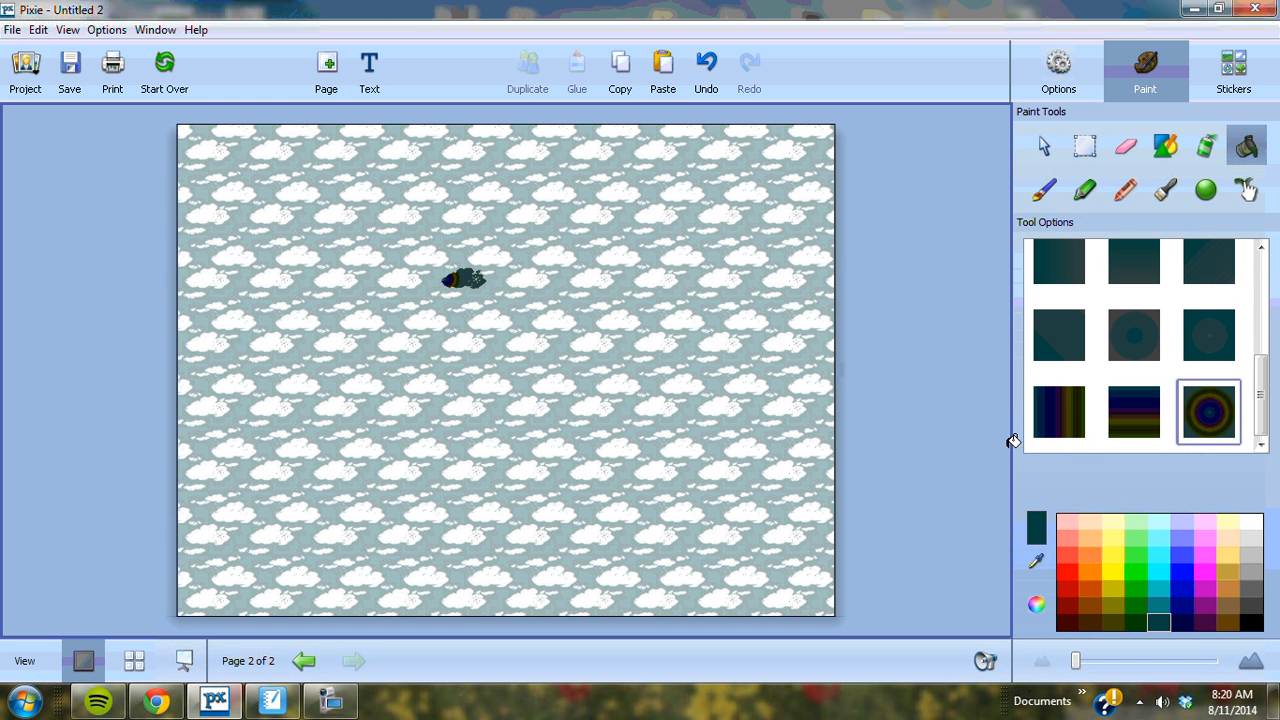
pyautogui.click(601, 395)
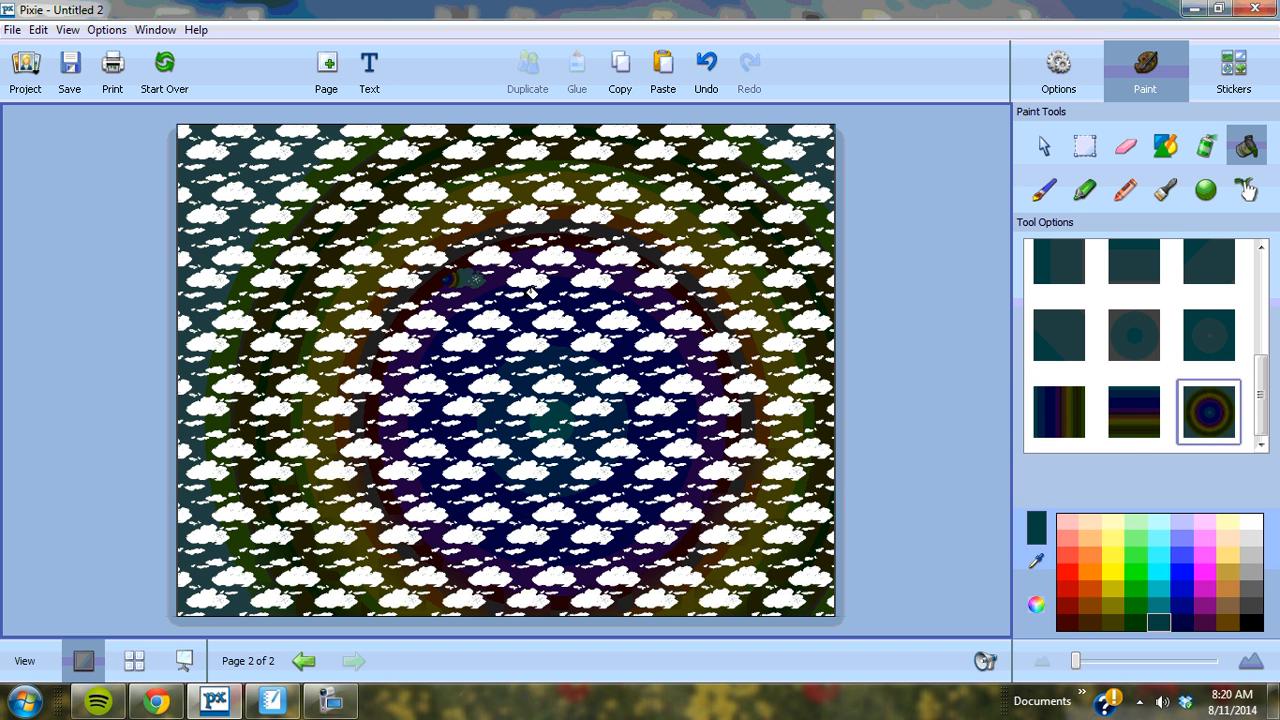
# Step: Undo the gradient, cloud and snowflake fills one by one, declining the reversion to the last saved version
pyautogui.click(718, 66)
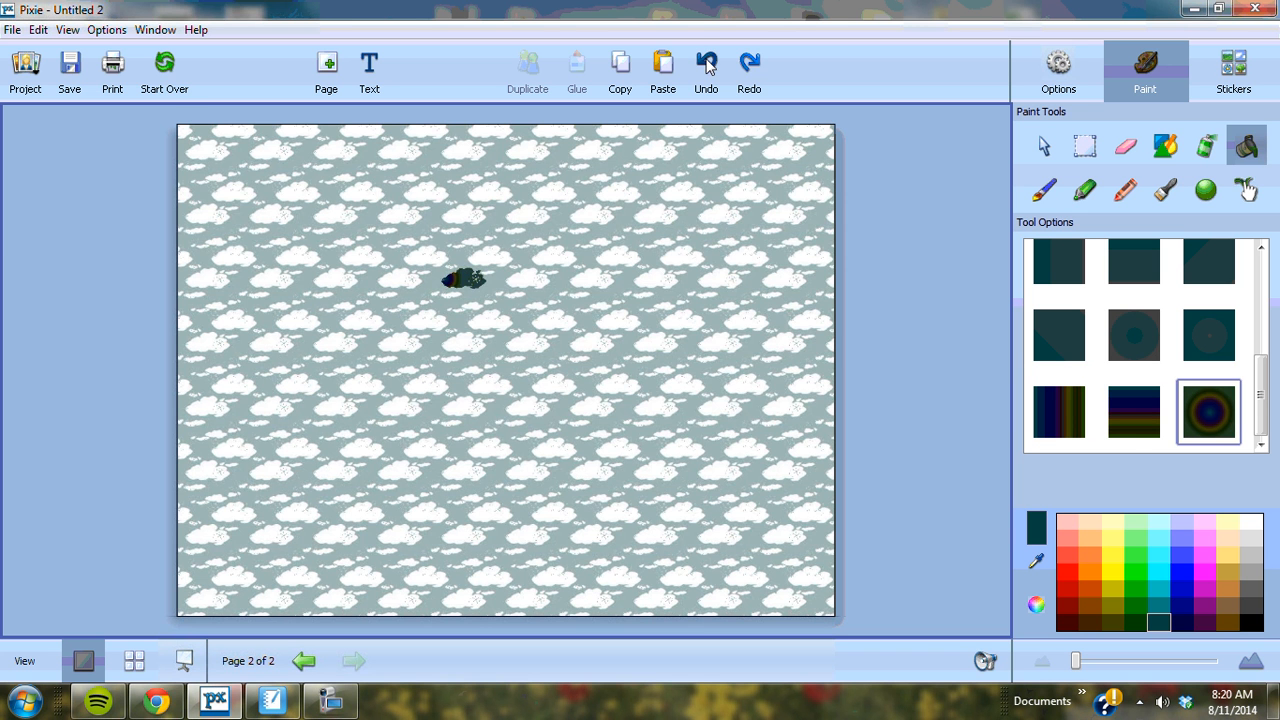
pyautogui.click(166, 68)
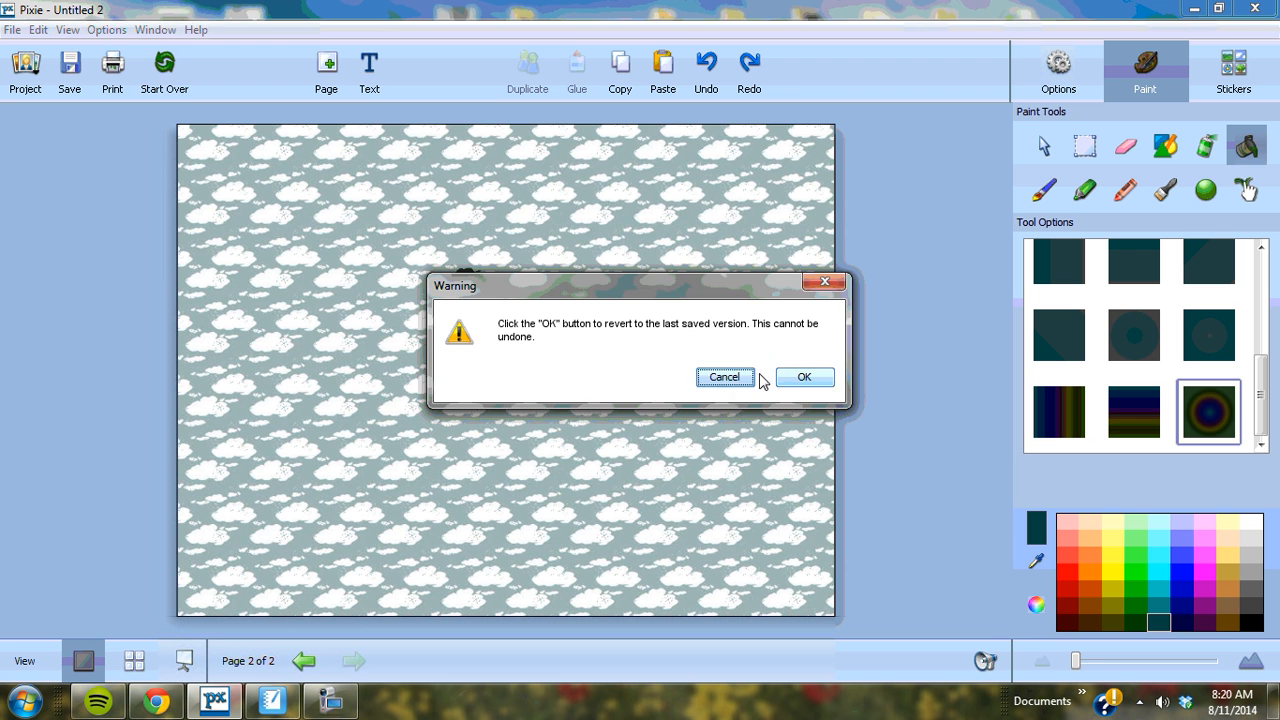
pyautogui.click(720, 374)
pyautogui.click(712, 66)
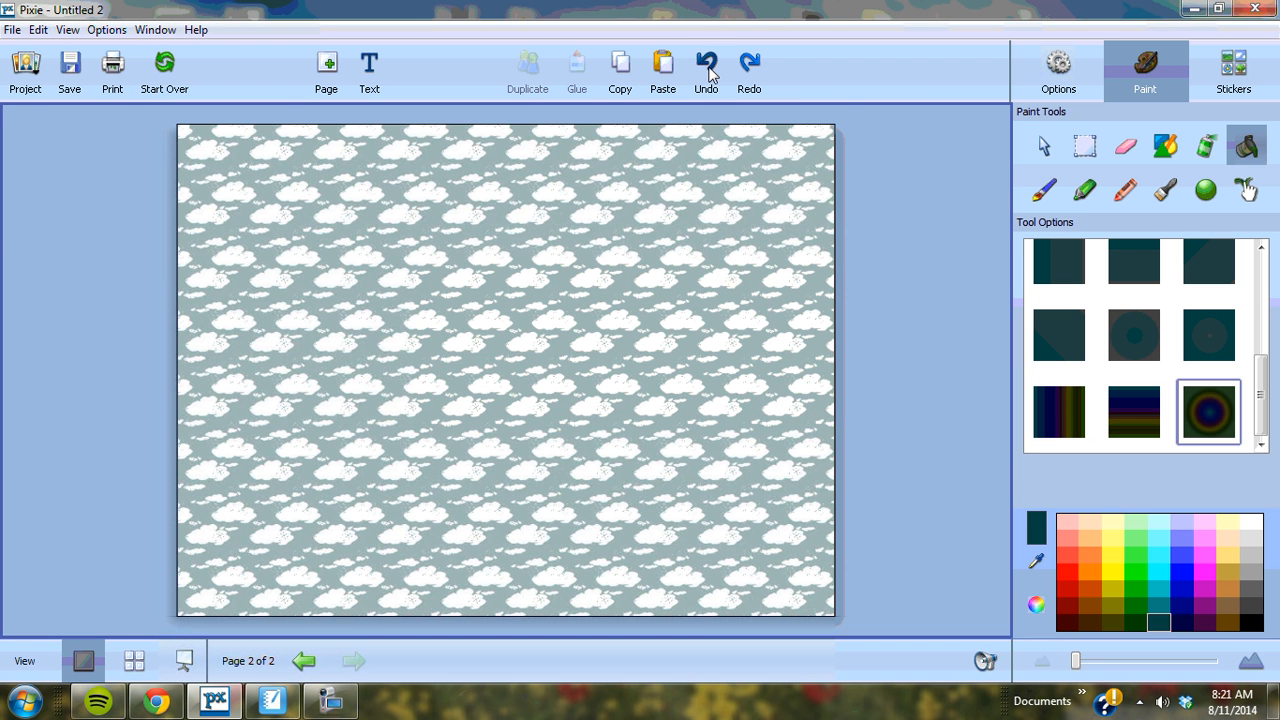
pyautogui.click(710, 68)
pyautogui.click(708, 68)
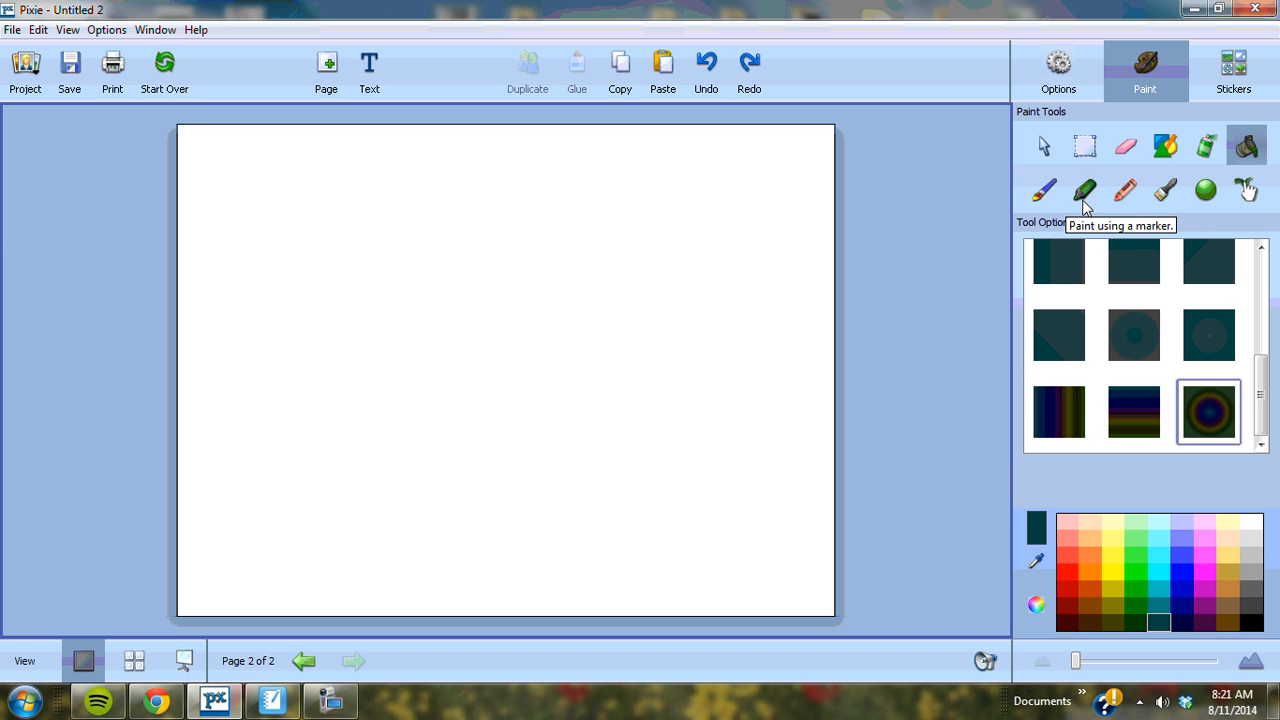
# Step: Paint two slanted black strokes on the upper-left part of the page with the bristle brush at a larger size
pyautogui.click(1163, 198)
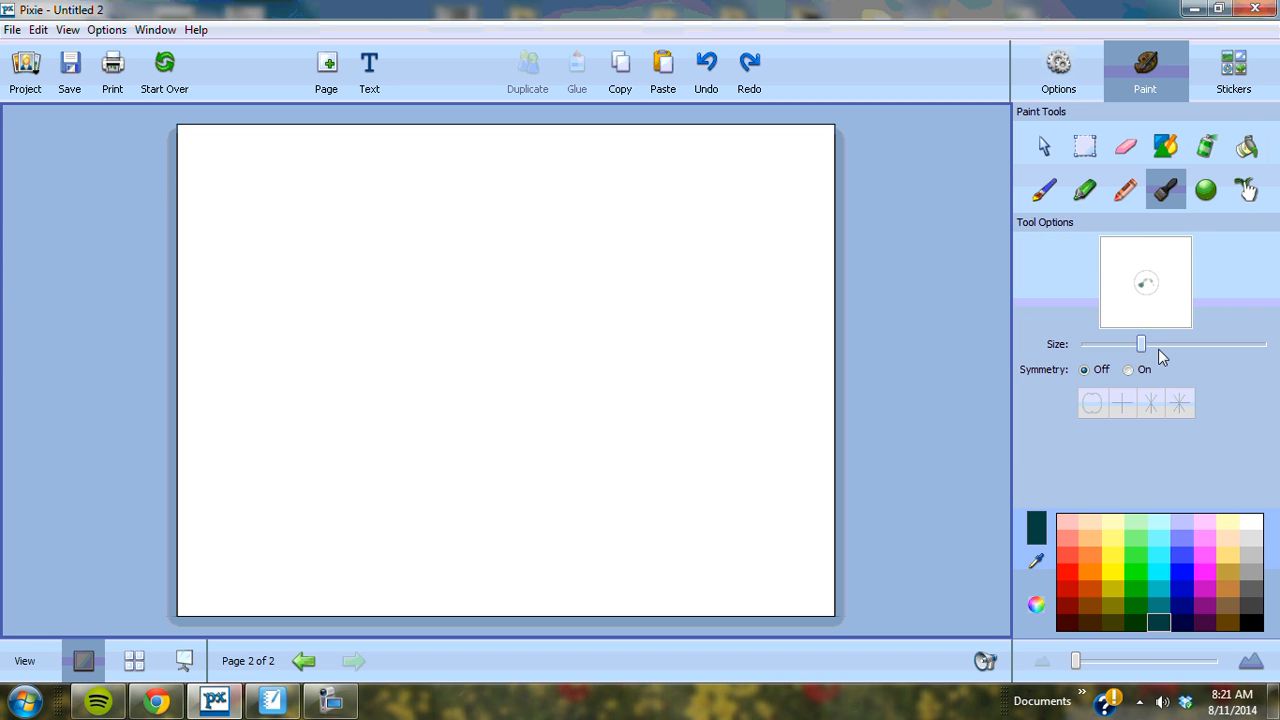
pyautogui.moveTo(1158, 346); pyautogui.dragTo(1177, 346)
pyautogui.click(1250, 622)
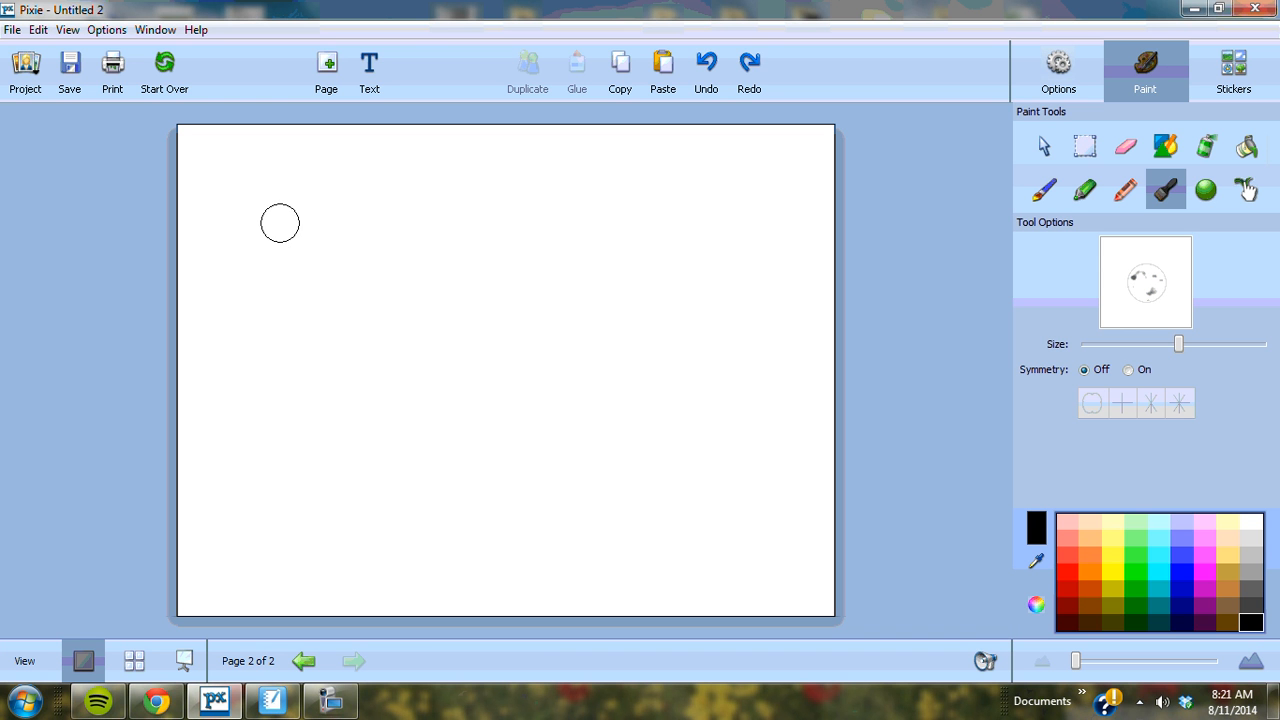
pyautogui.moveTo(284, 204); pyautogui.dragTo(308, 340)
pyautogui.moveTo(374, 191); pyautogui.dragTo(403, 357)
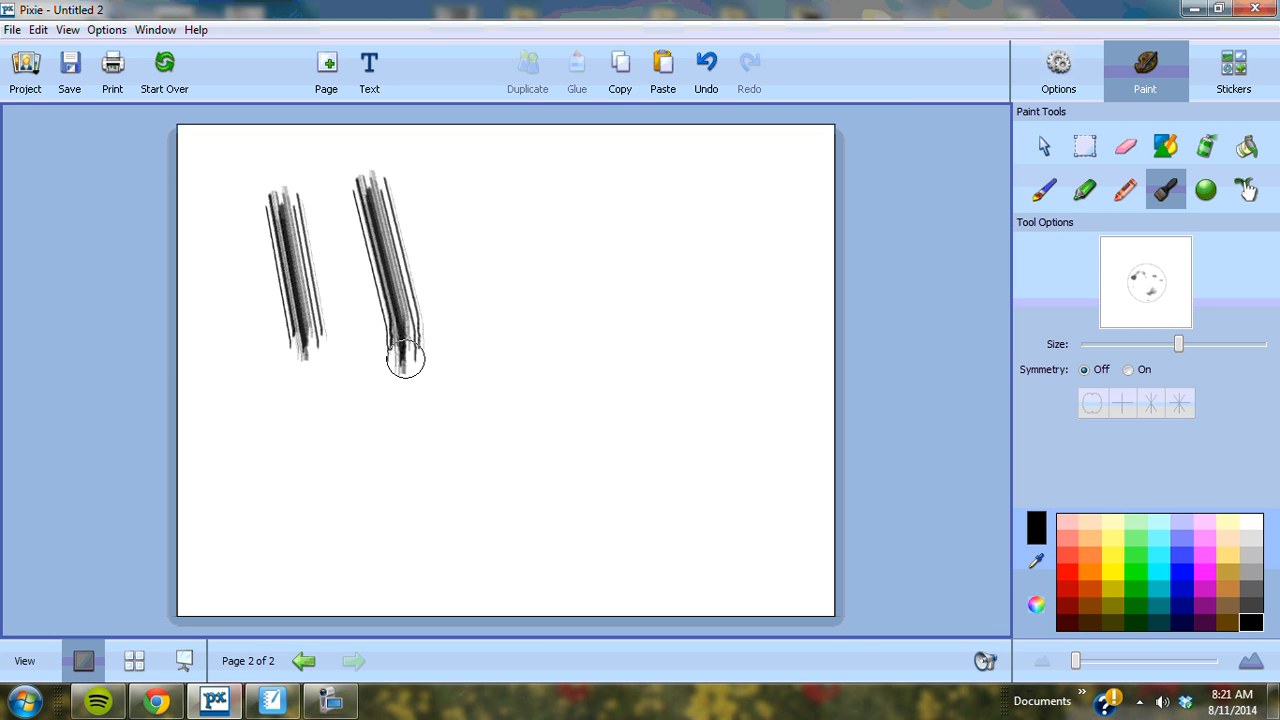
# Step: Paint a slanted black stroke with the marker and another with the crayon, beside the two bristle-brush strokes
pyautogui.click(1085, 189)
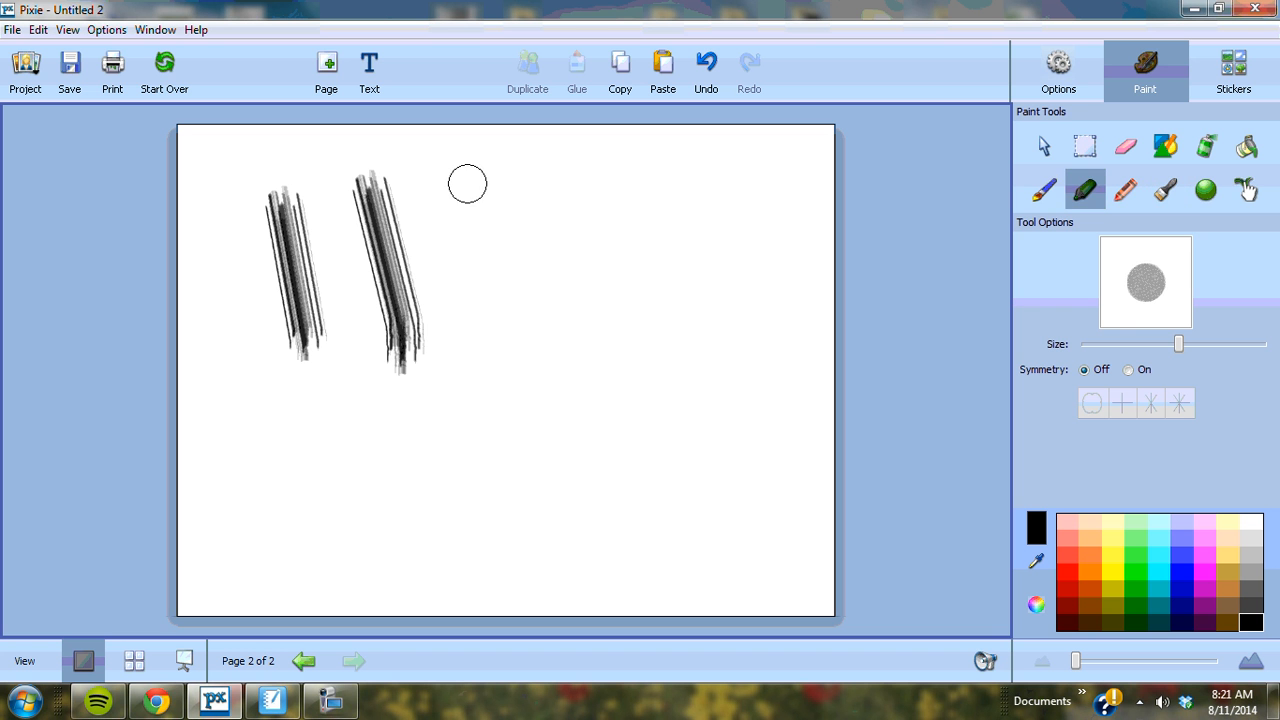
pyautogui.moveTo(466, 183); pyautogui.dragTo(497, 364)
pyautogui.click(1125, 189)
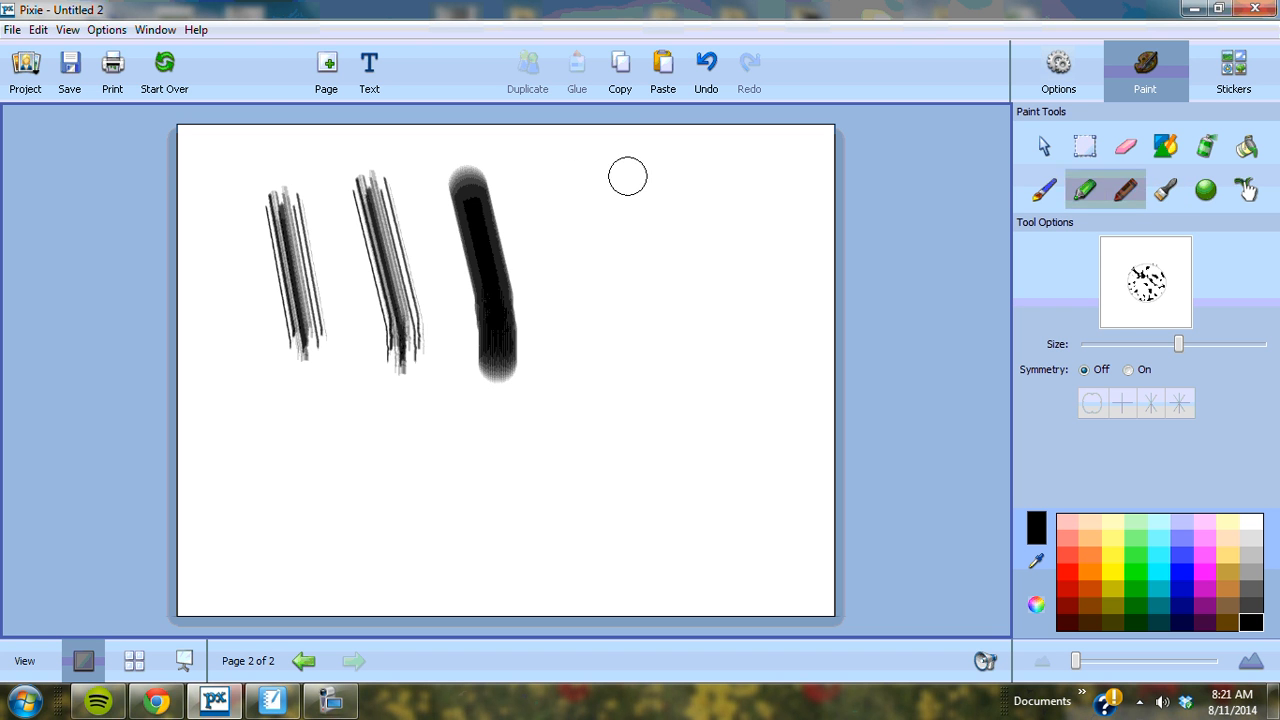
pyautogui.moveTo(570, 180); pyautogui.dragTo(609, 374)
# Step: Paint a slanted black stroke with the paintbrush and a long winding one around the page's lower half with the shaded ball tool
pyautogui.click(1044, 189)
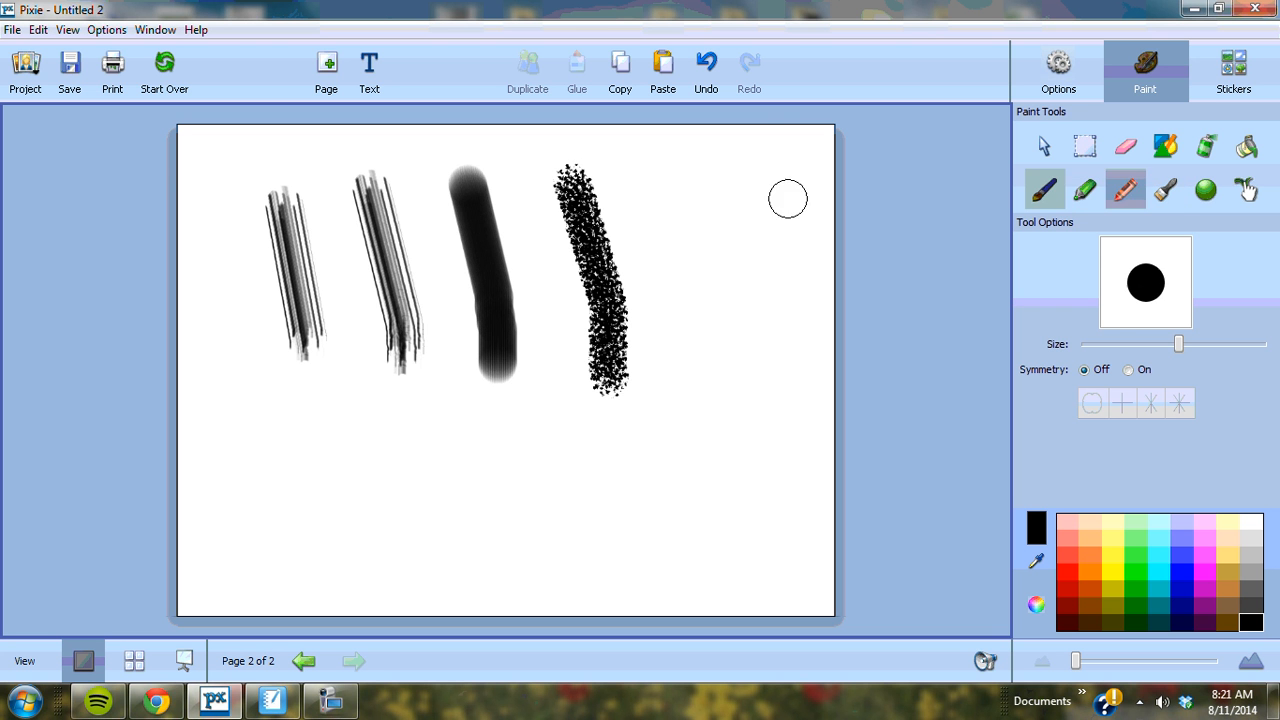
pyautogui.moveTo(660, 181); pyautogui.dragTo(704, 356)
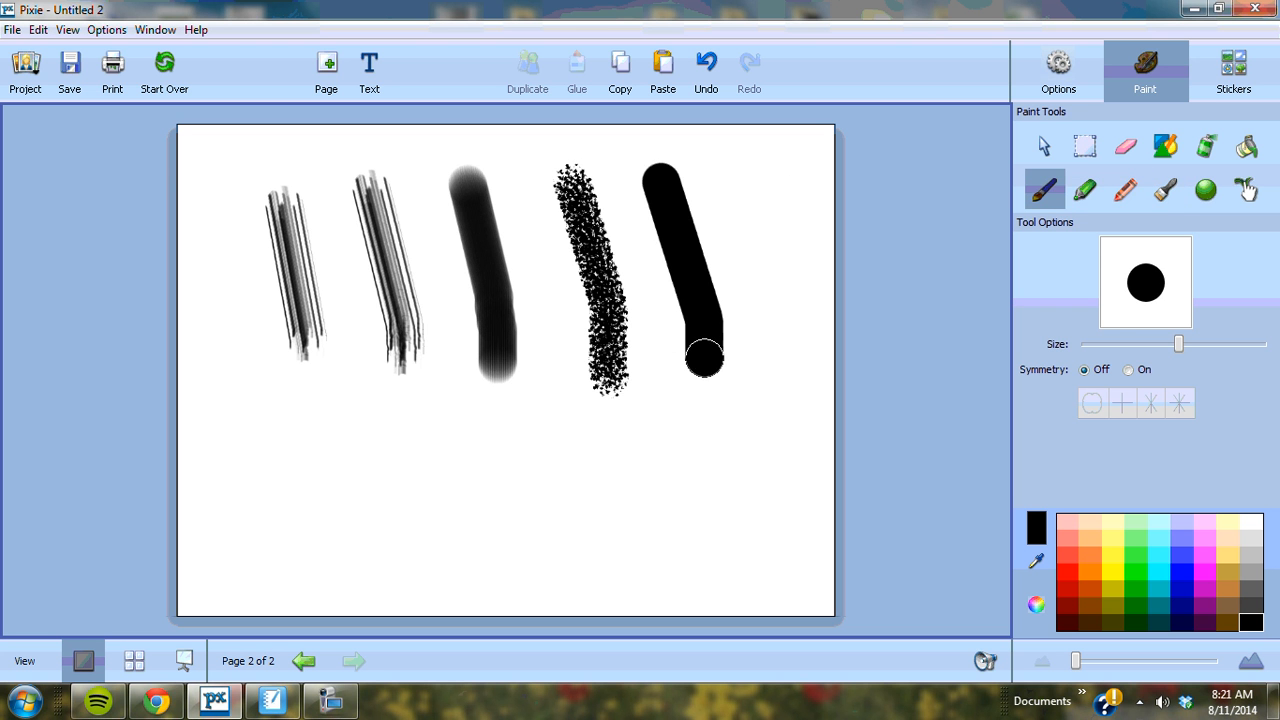
pyautogui.click(1206, 189)
pyautogui.moveTo(740, 180)
pyautogui.mouseDown()
pyautogui.moveTo(700, 491)
pyautogui.moveTo(217, 449)
pyautogui.moveTo(465, 456)
pyautogui.mouseUp()
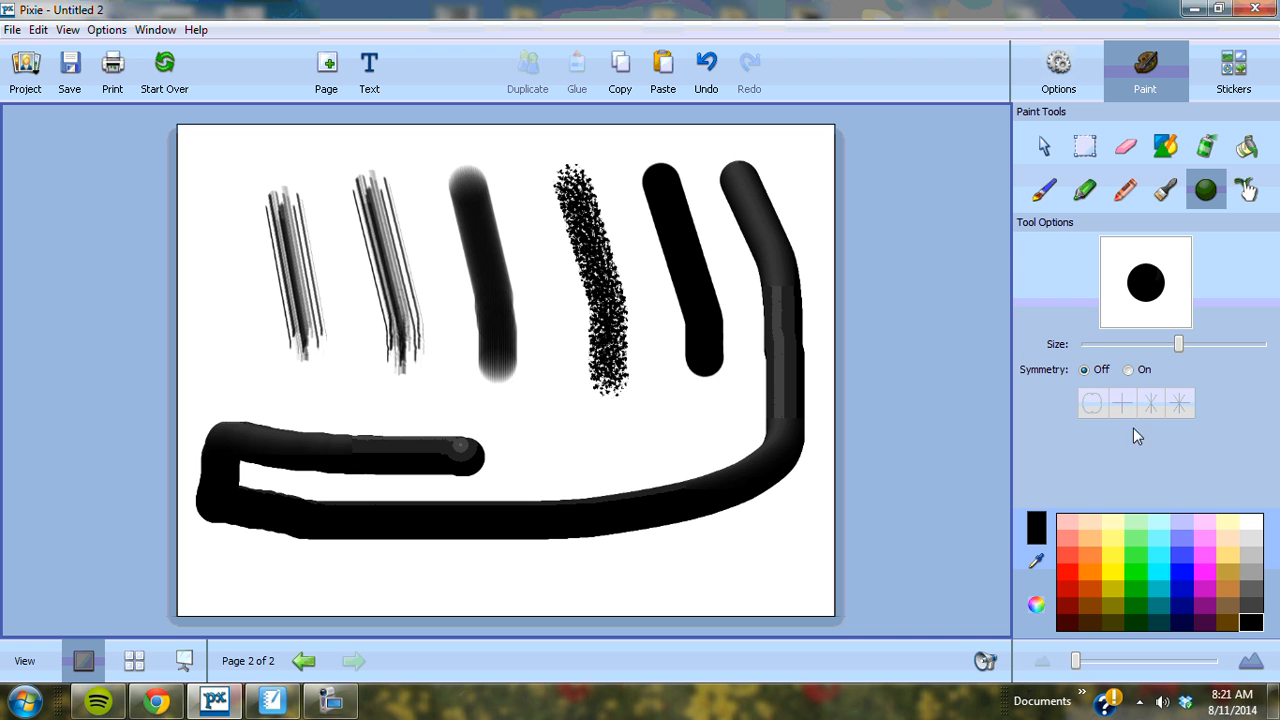
# Step: Turn symmetry on with the six-way pattern and scribble large black crayon loops across the page
pyautogui.click(1127, 369)
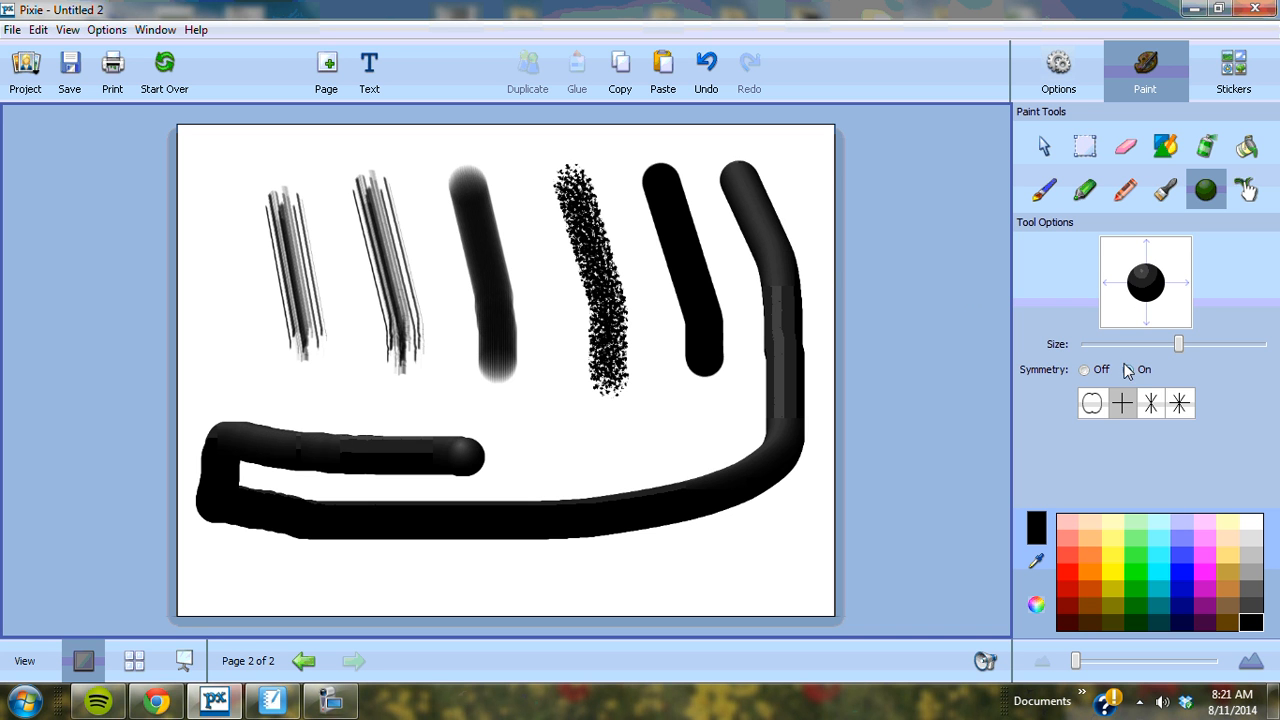
pyautogui.click(1127, 191)
pyautogui.click(1158, 406)
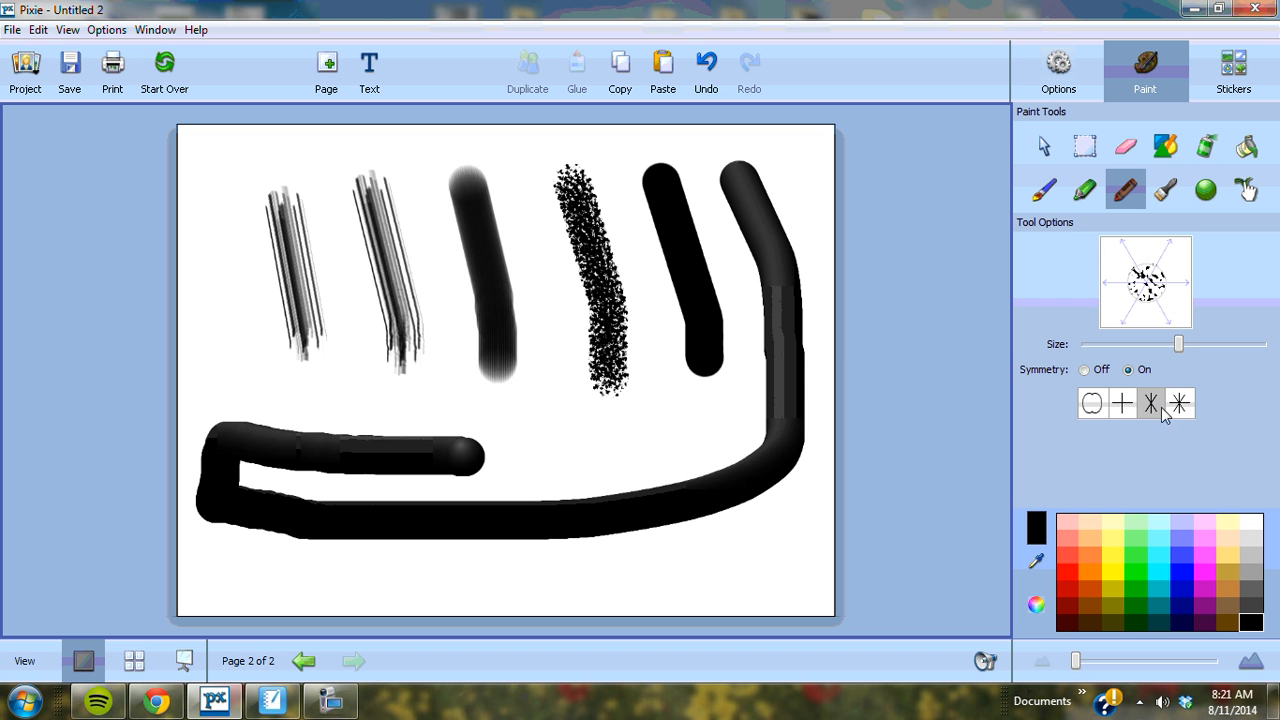
pyautogui.moveTo(616, 460)
pyautogui.mouseDown()
pyautogui.moveTo(610, 470)
pyautogui.moveTo(651, 503)
pyautogui.moveTo(740, 545)
pyautogui.moveTo(409, 460)
pyautogui.moveTo(511, 337)
pyautogui.moveTo(245, 290)
pyautogui.moveTo(210, 243)
pyautogui.mouseUp()
# Step: Reduce the crayon size, choose dark blue and scribble symmetrical loops over the whole page
pyautogui.moveTo(1178, 344); pyautogui.dragTo(1110, 344)
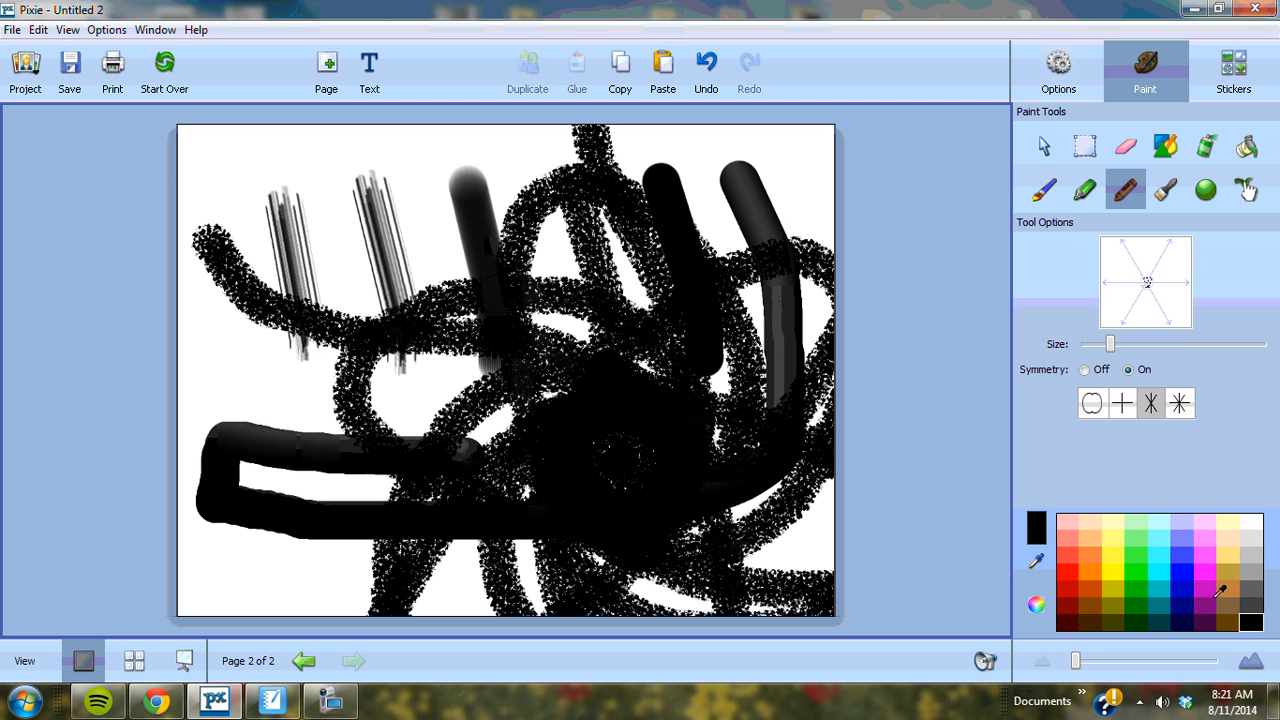
pyautogui.click(1182, 589)
pyautogui.moveTo(330, 285)
pyautogui.mouseDown()
pyautogui.moveTo(300, 250)
pyautogui.moveTo(420, 300)
pyautogui.moveTo(560, 500)
pyautogui.moveTo(665, 381)
pyautogui.moveTo(648, 335)
pyautogui.moveTo(740, 287)
pyautogui.mouseUp()
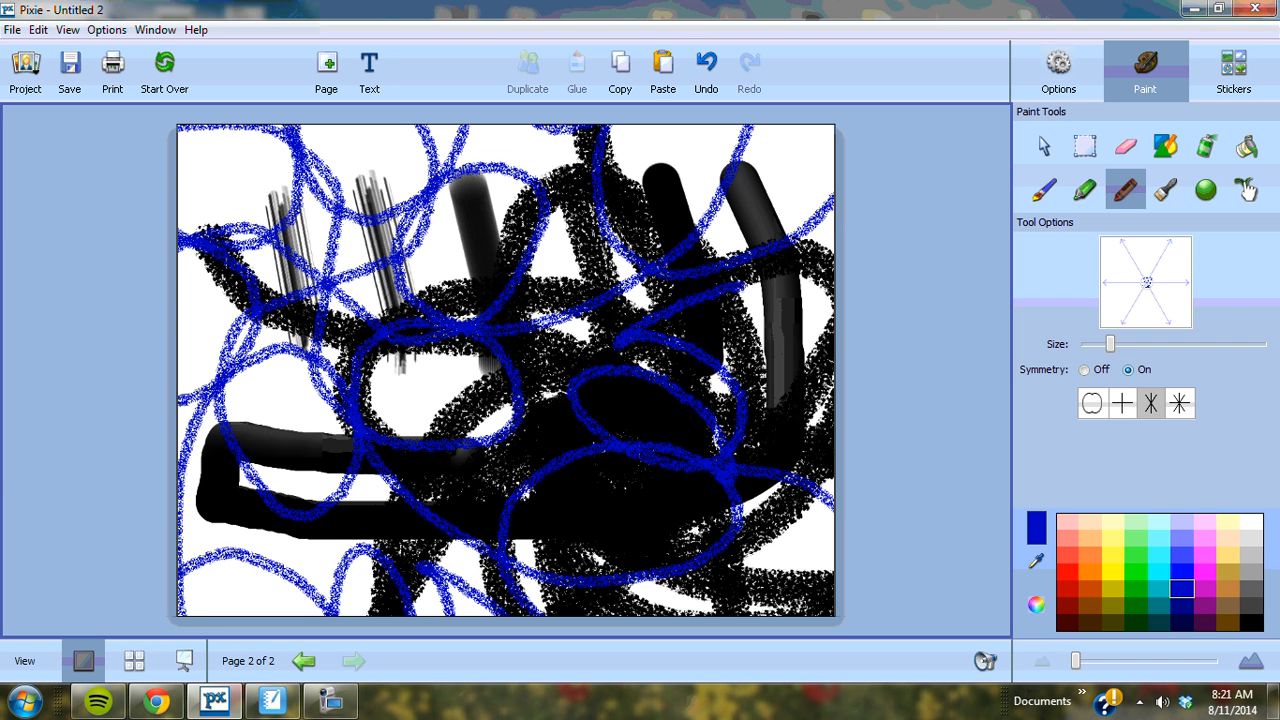
# Step: Add a new page and paint a large dark blue figure on it with the paintbrush, using left-right mirror symmetry
pyautogui.click(326, 68)
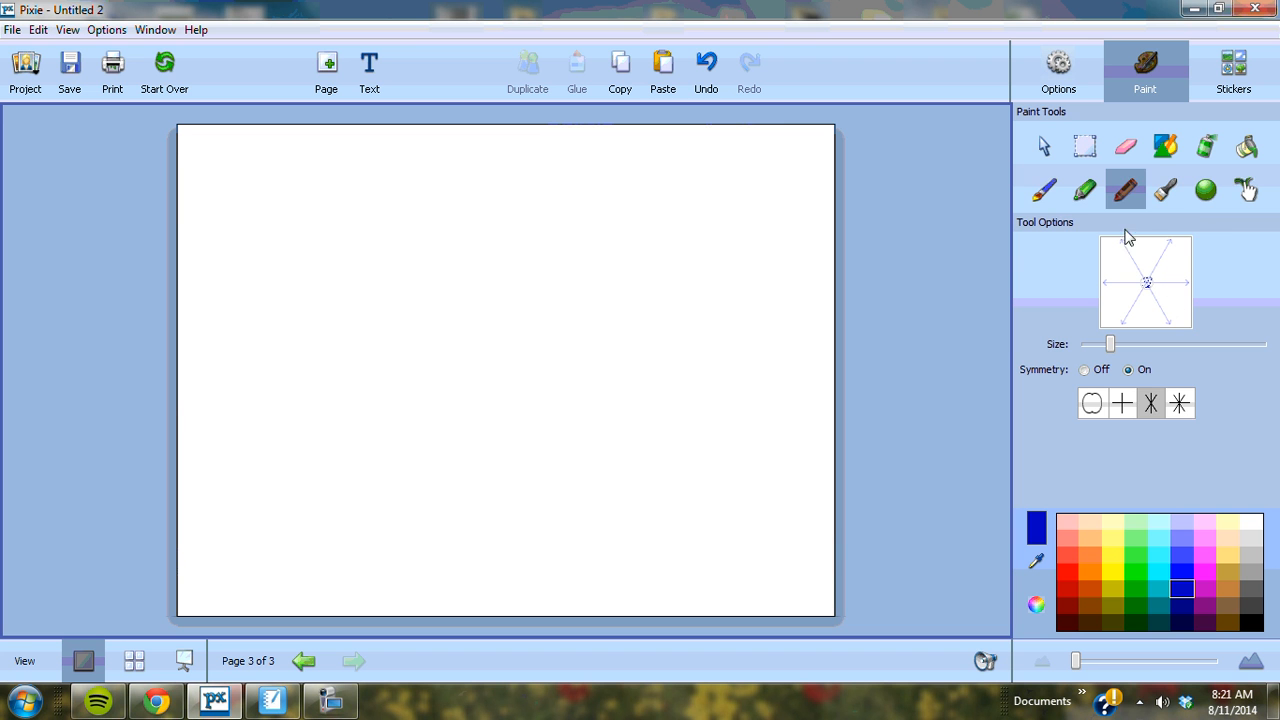
pyautogui.click(1046, 192)
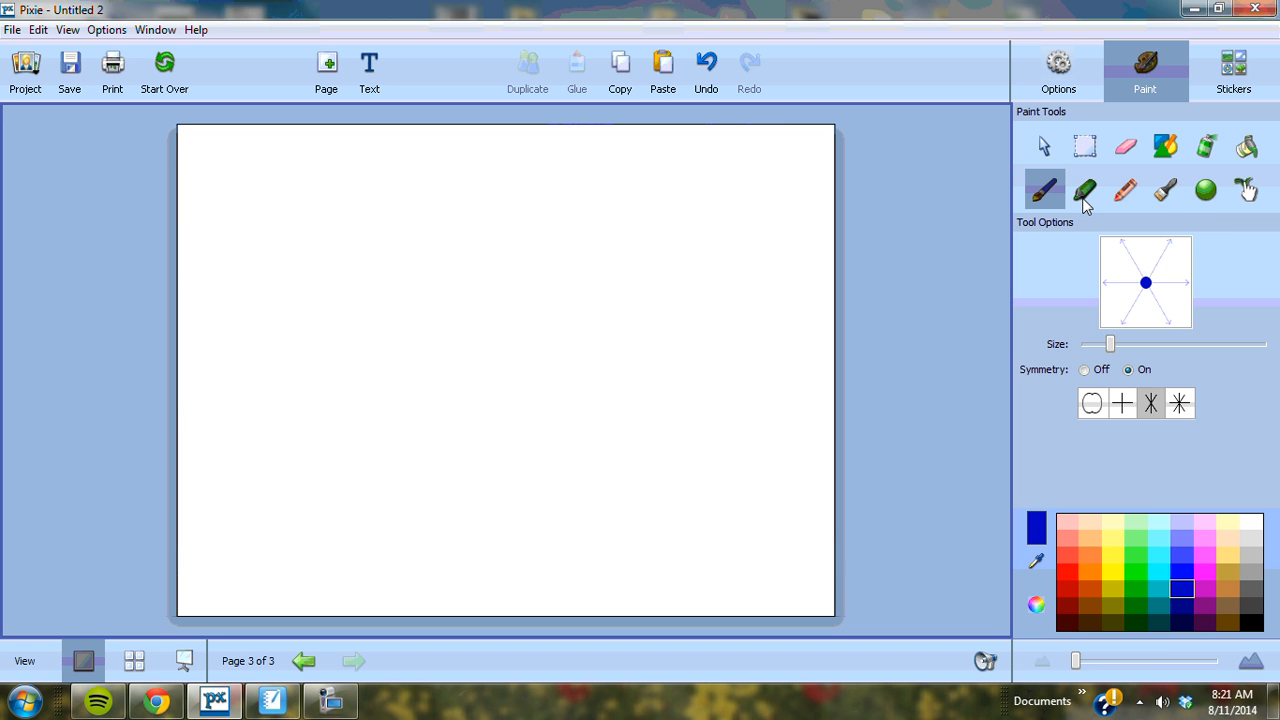
pyautogui.click(1179, 405)
pyautogui.click(1096, 408)
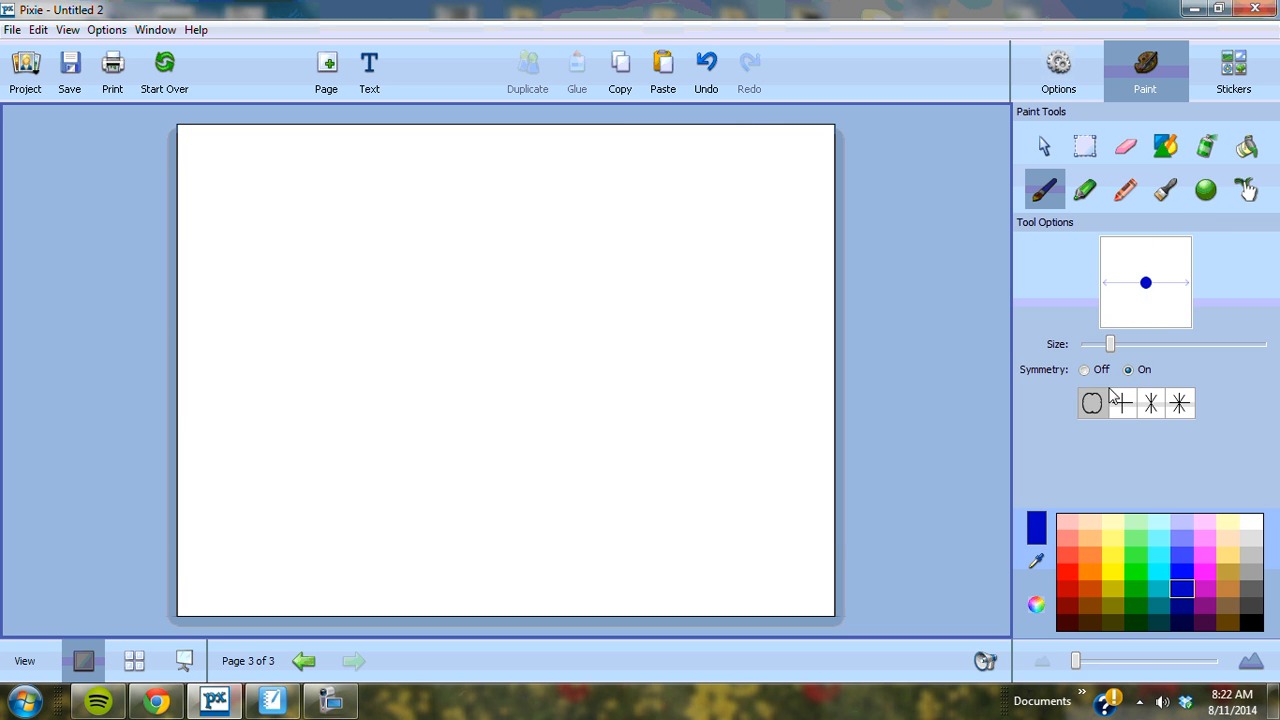
pyautogui.moveTo(462, 335)
pyautogui.mouseDown()
pyautogui.moveTo(386, 452)
pyautogui.moveTo(345, 415)
pyautogui.moveTo(300, 480)
pyautogui.moveTo(403, 558)
pyautogui.moveTo(300, 290)
pyautogui.moveTo(410, 205)
pyautogui.moveTo(462, 420)
pyautogui.moveTo(381, 441)
pyautogui.mouseUp()
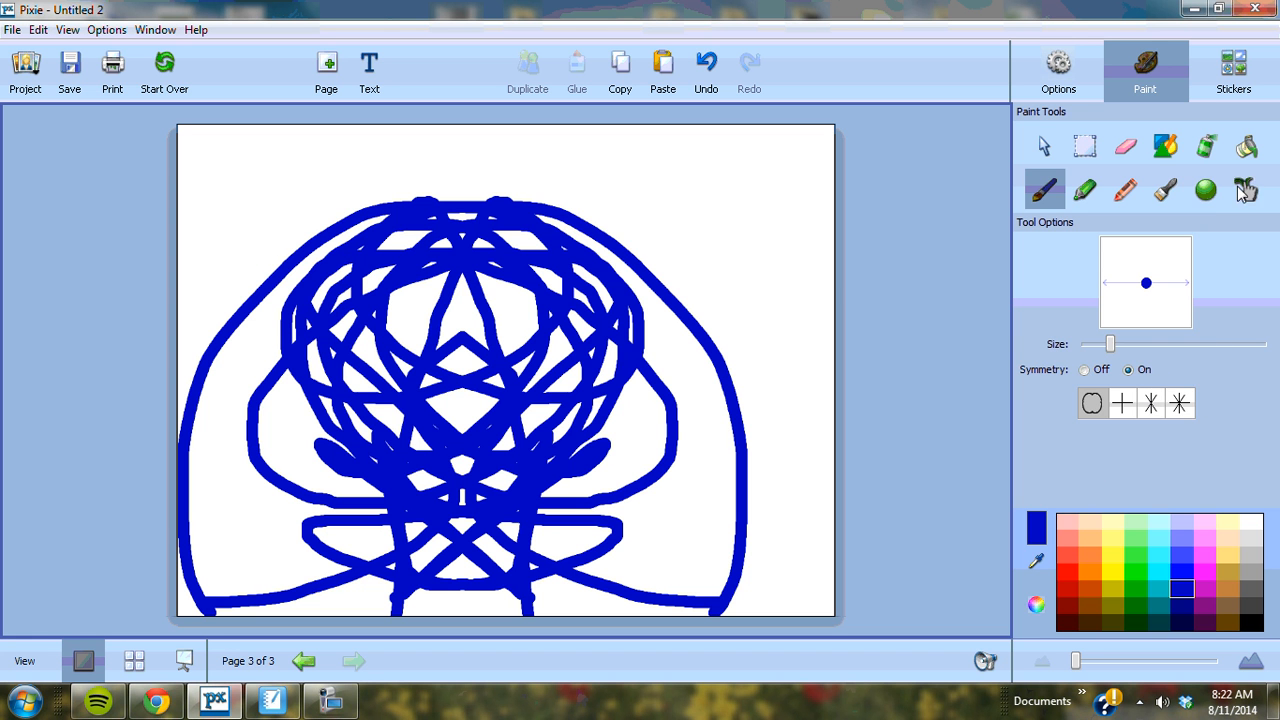
# Step: Smear the blue figure into swirls with the finger smudge tool and minimise the program window
pyautogui.click(1247, 190)
pyautogui.moveTo(582, 350)
pyautogui.mouseDown()
pyautogui.moveTo(340, 370)
pyautogui.moveTo(629, 429)
pyautogui.moveTo(270, 420)
pyautogui.moveTo(694, 480)
pyautogui.moveTo(263, 534)
pyautogui.moveTo(625, 512)
pyautogui.moveTo(310, 522)
pyautogui.moveTo(690, 370)
pyautogui.moveTo(300, 265)
pyautogui.moveTo(495, 200)
pyautogui.moveTo(378, 266)
pyautogui.moveTo(372, 333)
pyautogui.moveTo(425, 338)
pyautogui.mouseUp()
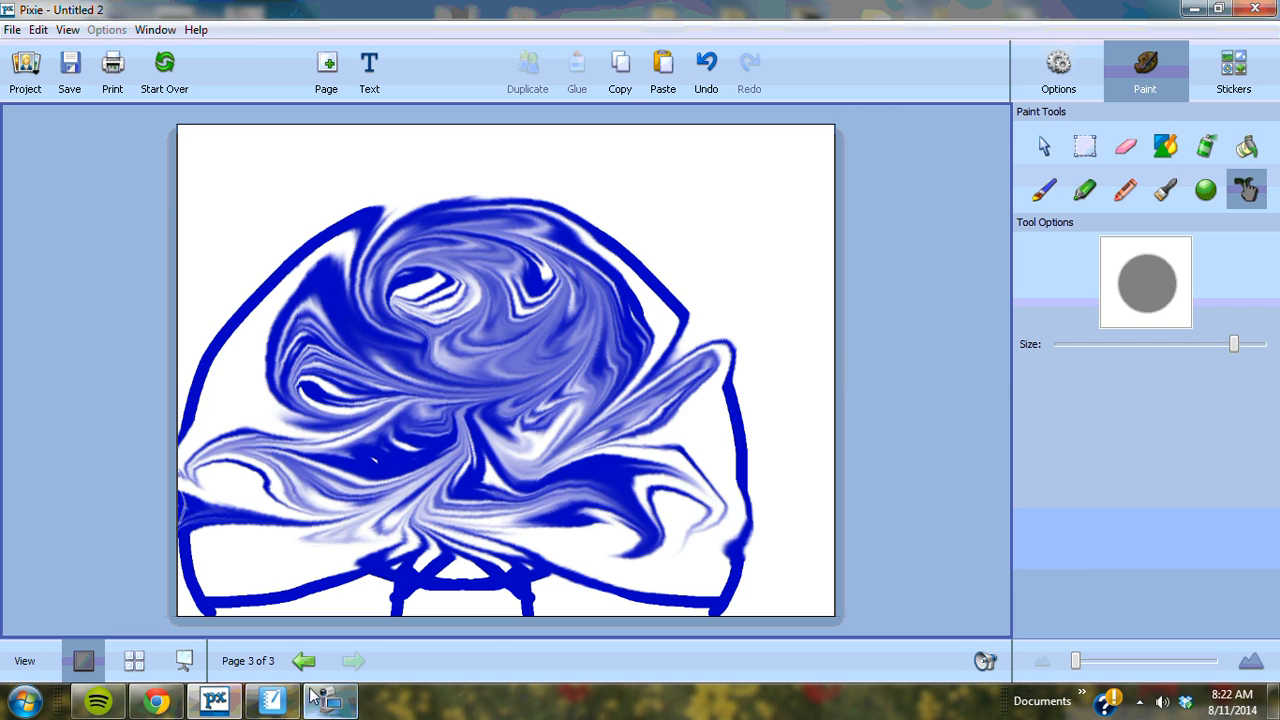
pyautogui.click(230, 706)
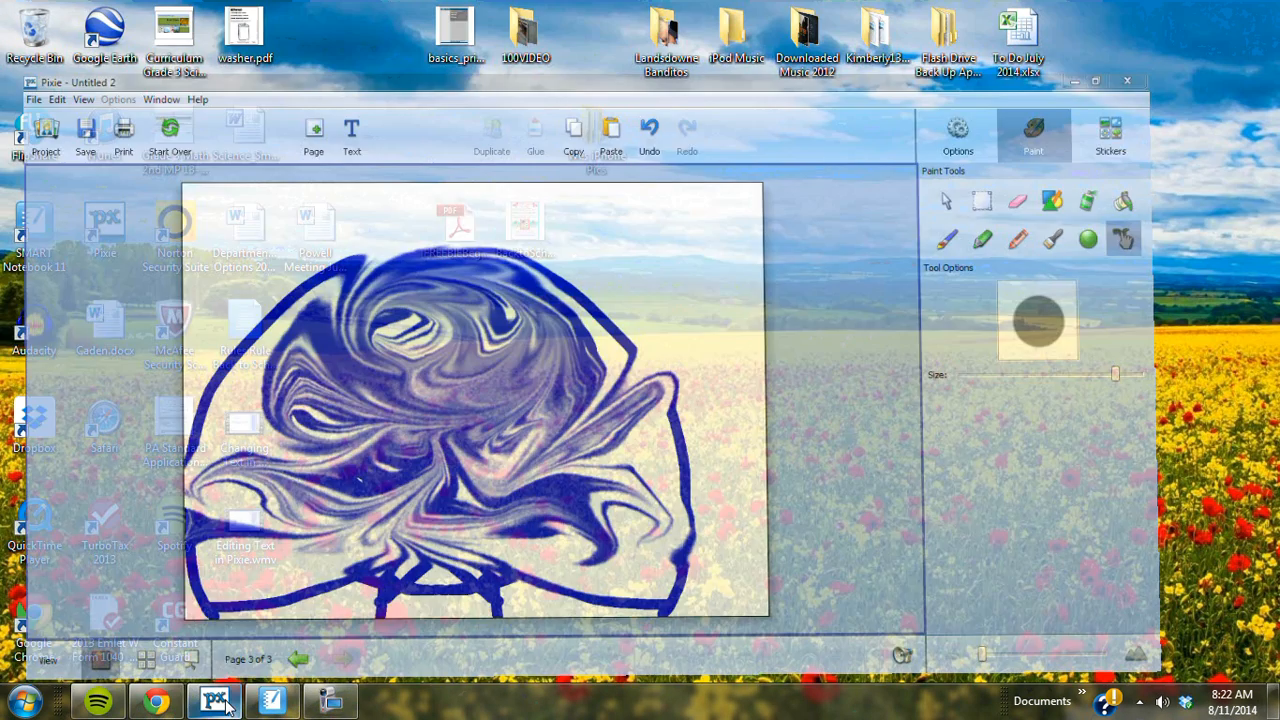